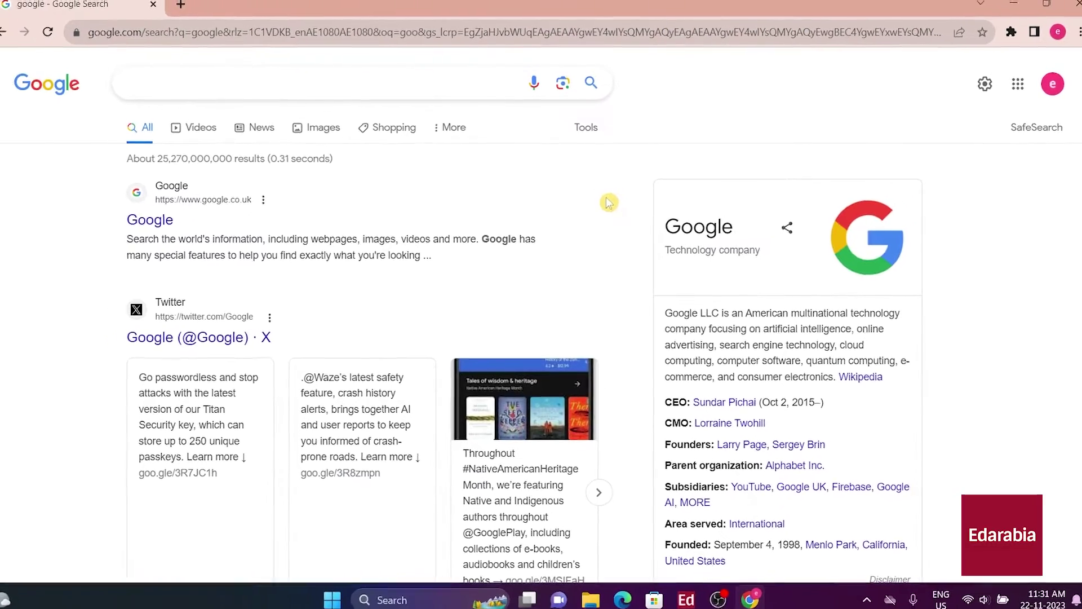
# Search for related:google.com and scroll through the similar-site results.
pyautogui.click(286, 67)
pyautogui.write('re')
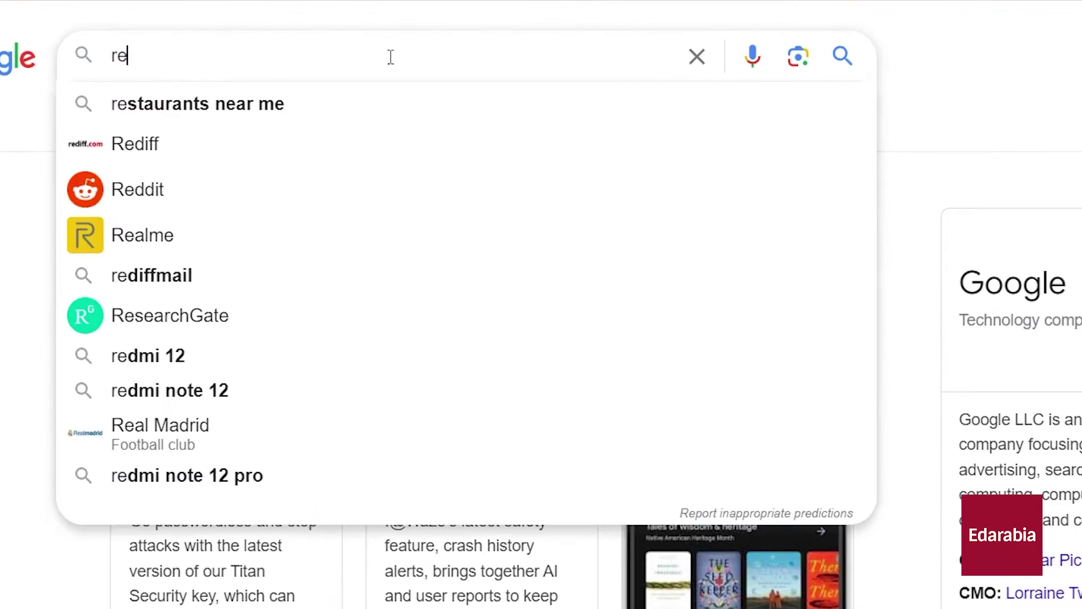
pyautogui.write('lated')
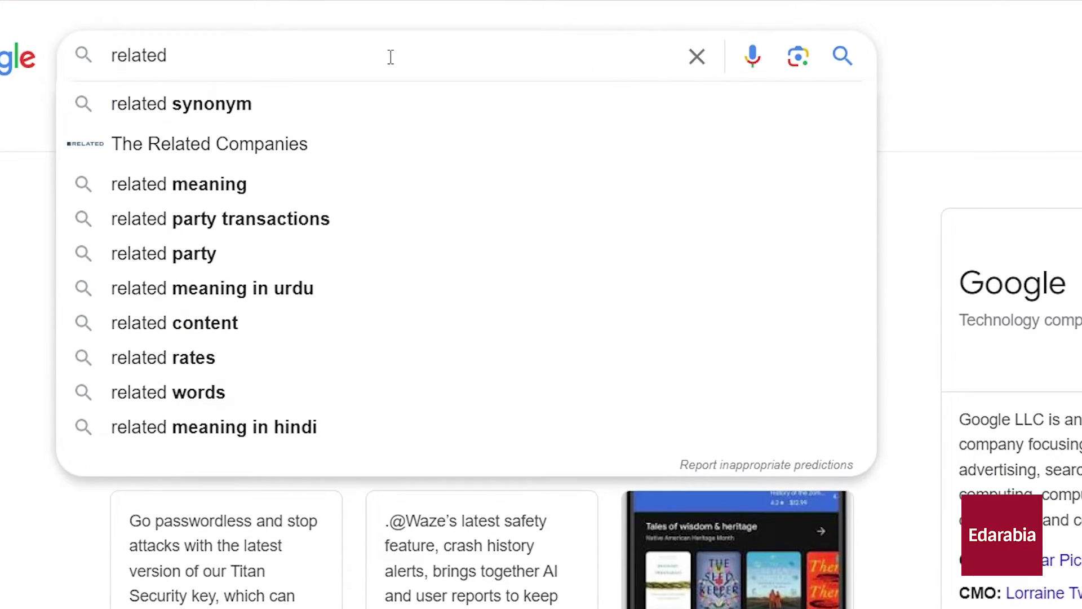
pyautogui.write(':')
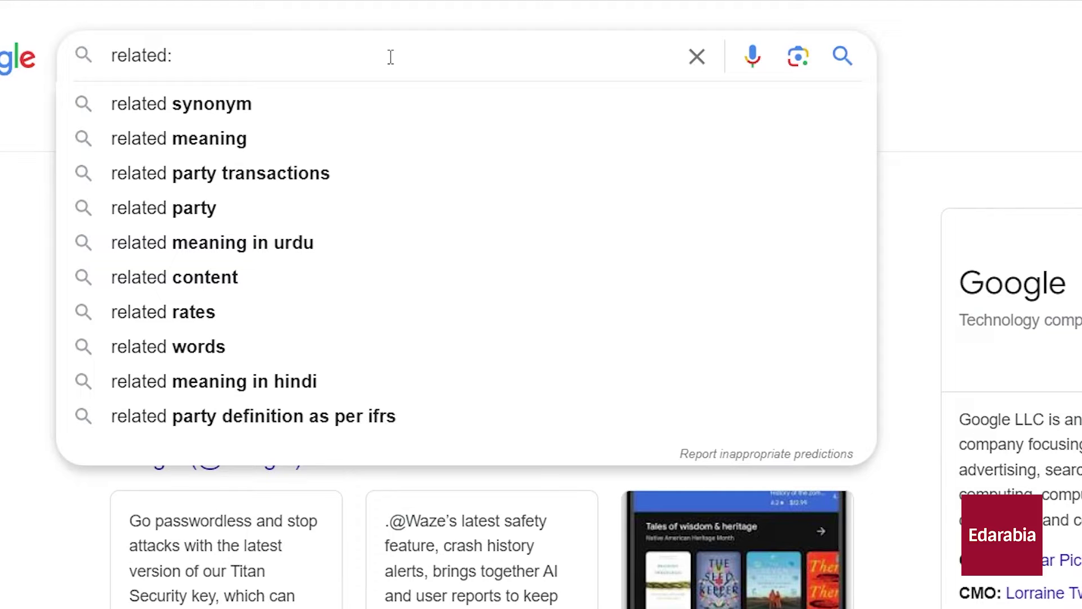
pyautogui.write('google.com')
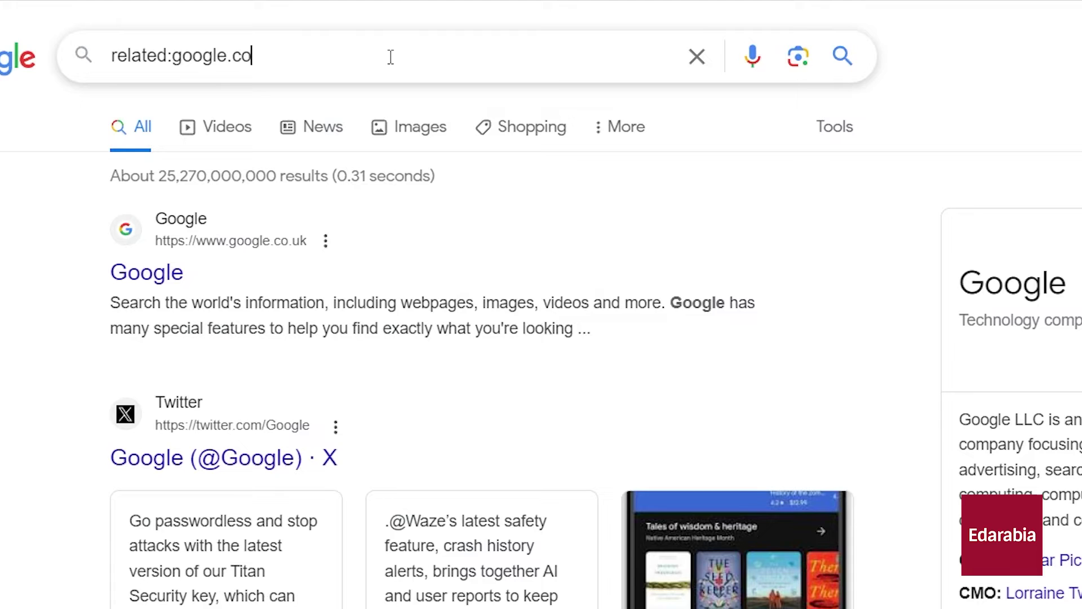
pyautogui.press('Return')
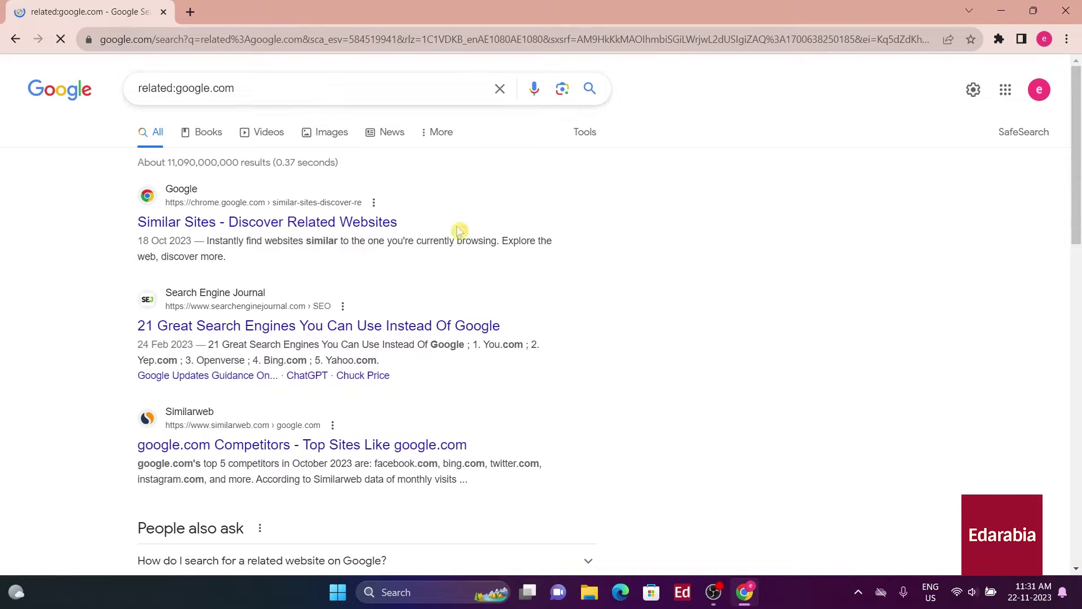
pyautogui.scroll(-7, 499, 230)
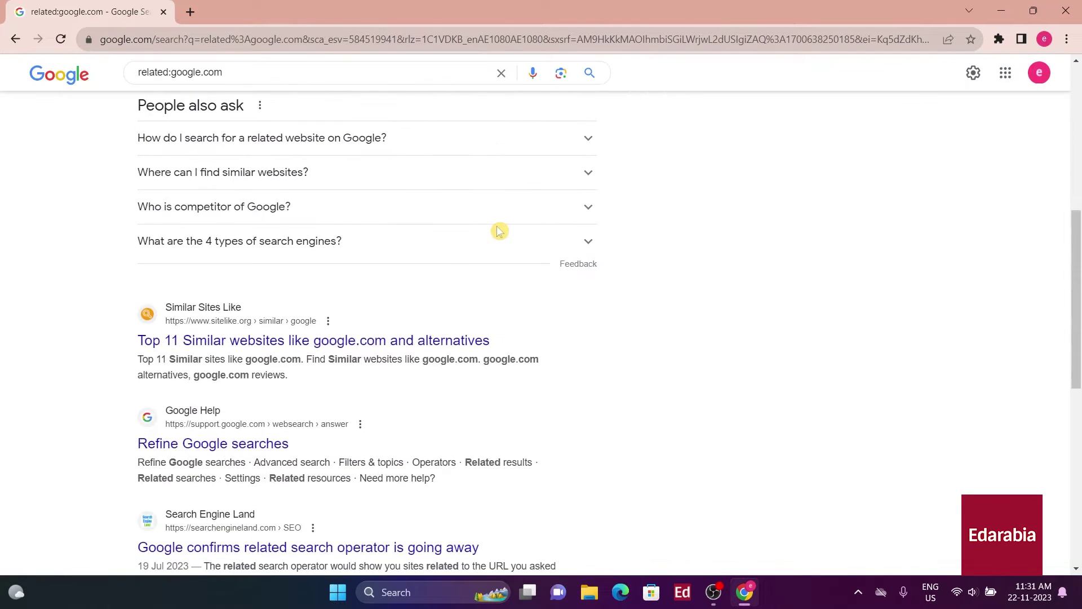
pyautogui.scroll(7, 492, 300)
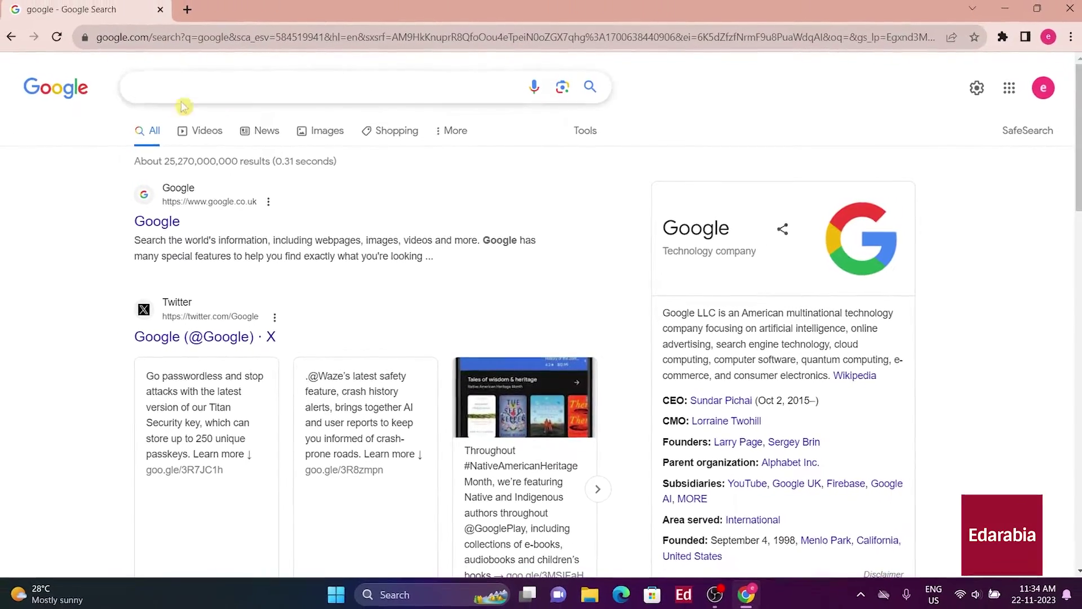
# Search for 'windows 11 tips filetype:pdf' to list only PDF files.
pyautogui.click(229, 88)
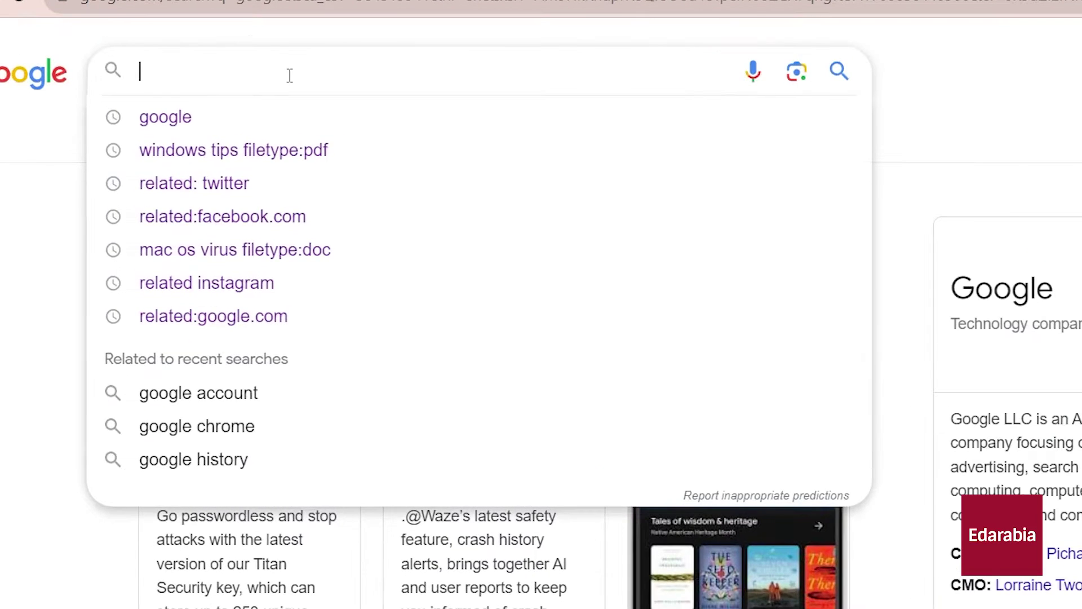
pyautogui.write('windows 11 tips')
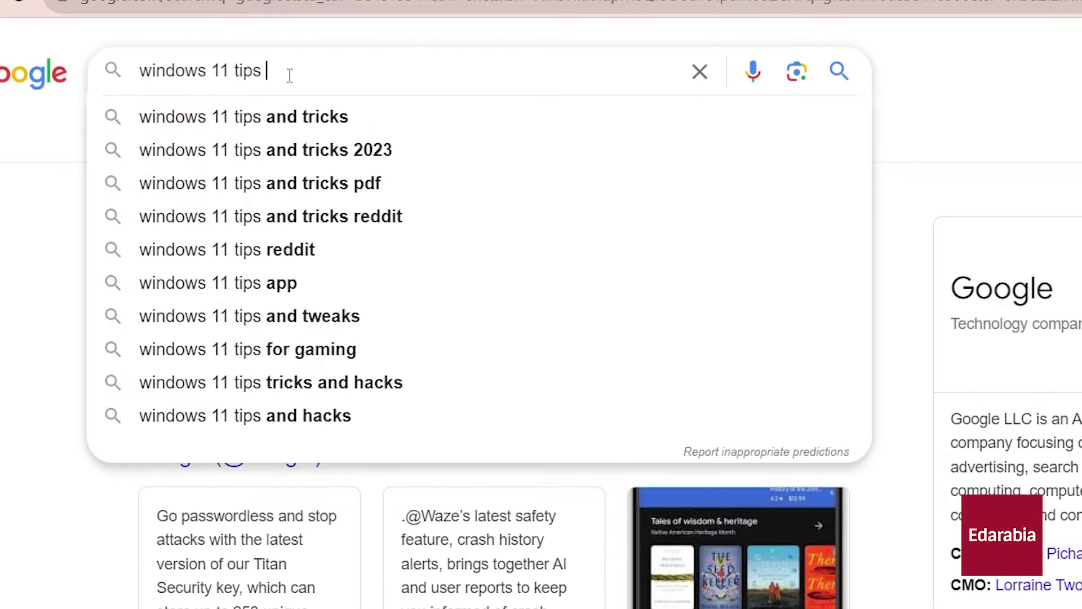
pyautogui.write(' filetyp')
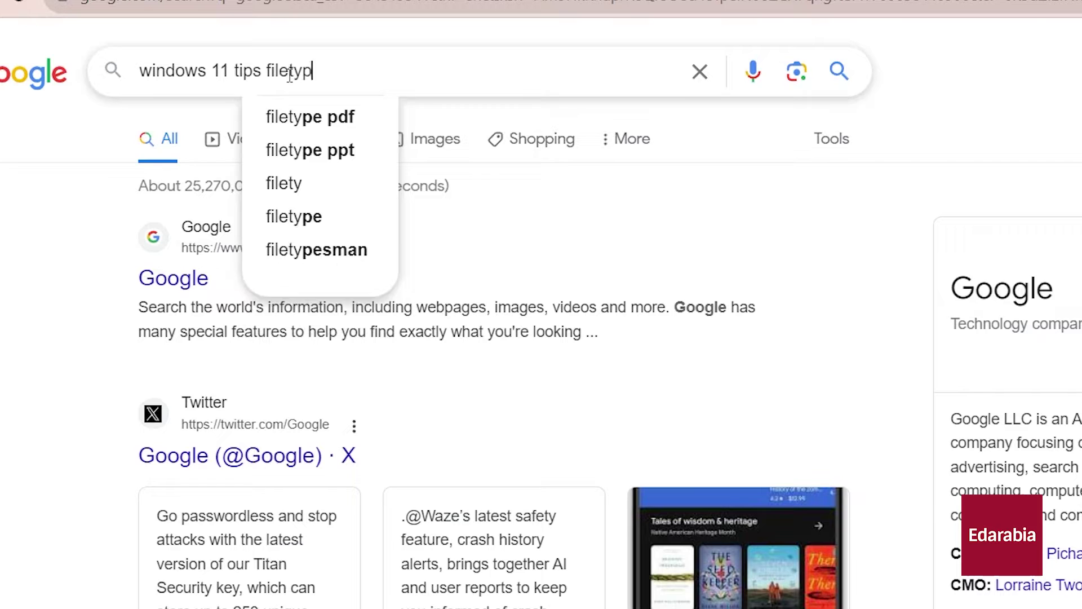
pyautogui.write('e:pdf')
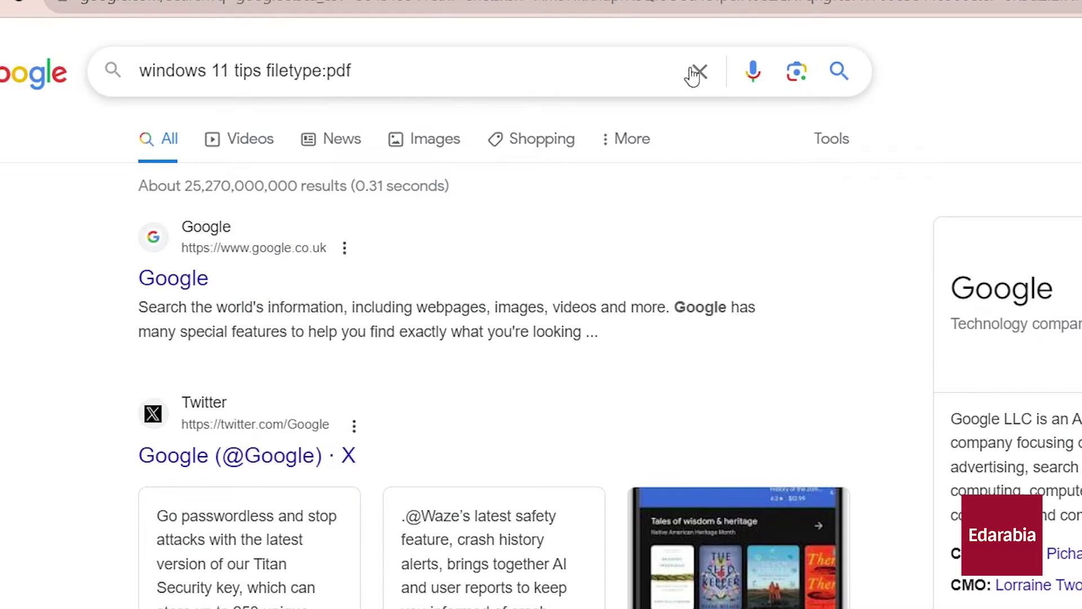
pyautogui.click(839, 71)
pyautogui.scroll(-7, 257, 287)
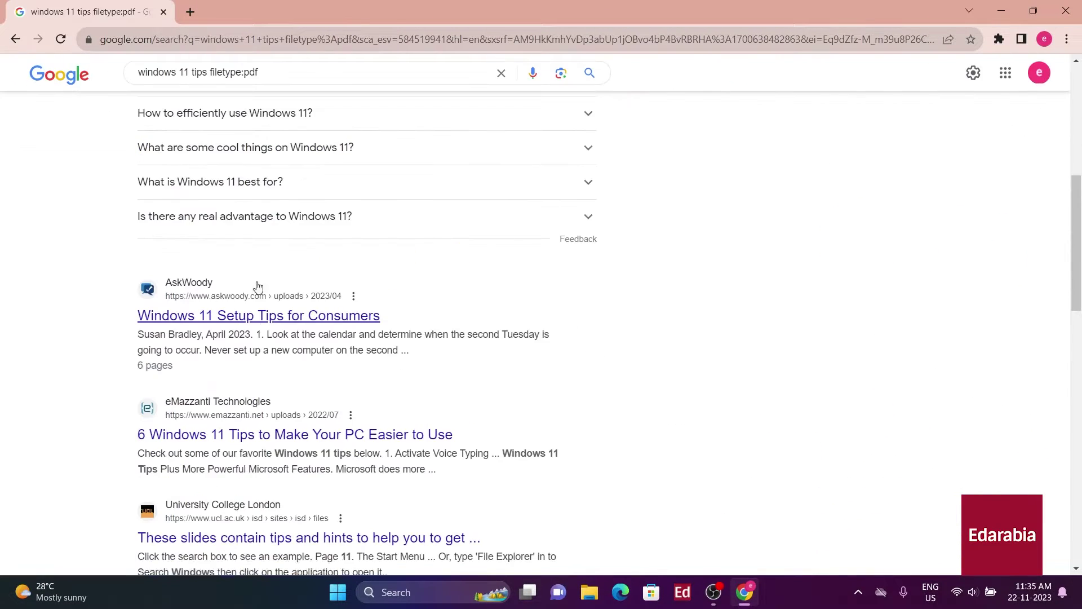
# Open the AskWoody and eMazzanti PDF results in new tabs.
pyautogui.middleClick(265, 317)
pyautogui.click(243, 11)
pyautogui.click(90, 11)
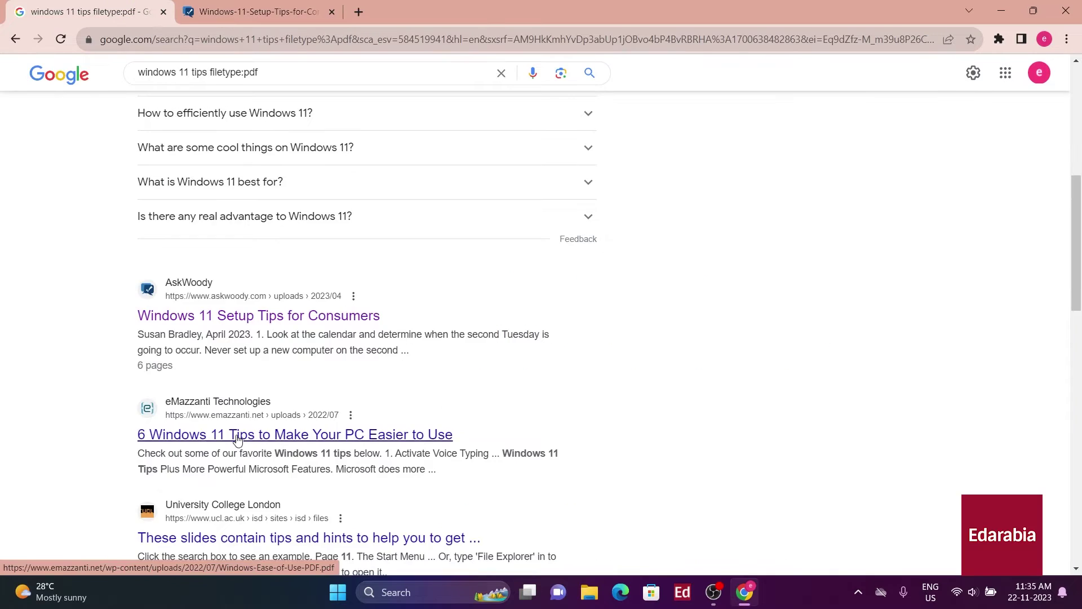
pyautogui.middleClick(237, 435)
pyautogui.click(450, 7)
# Change the query to 'windows 11 tips filetype:docs', review the ~4 results, then clear the box.
pyautogui.click(90, 12)
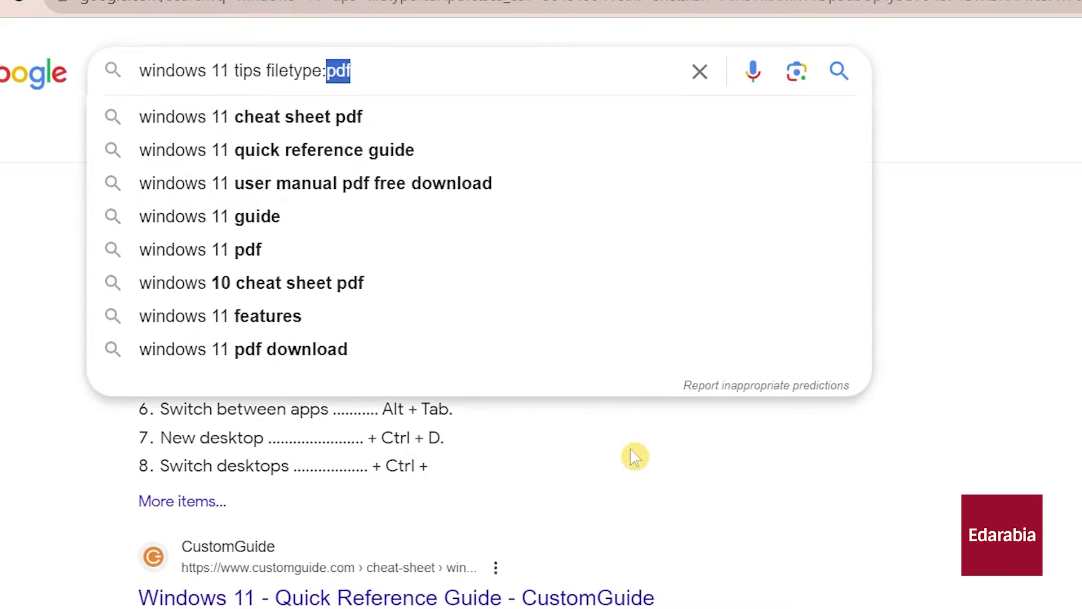
pyautogui.write('docs')
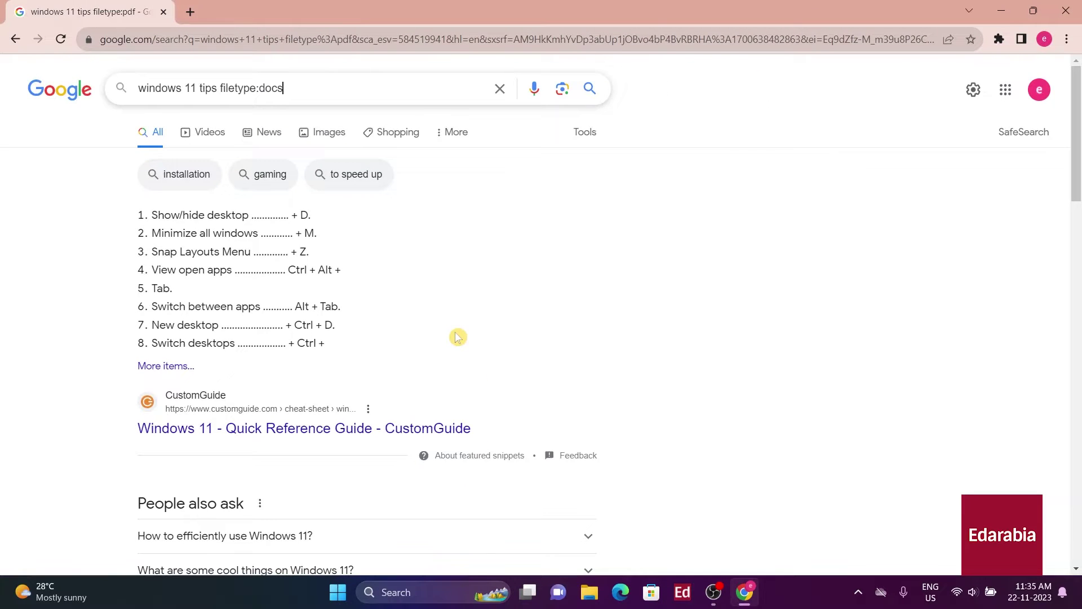
pyautogui.press('Return')
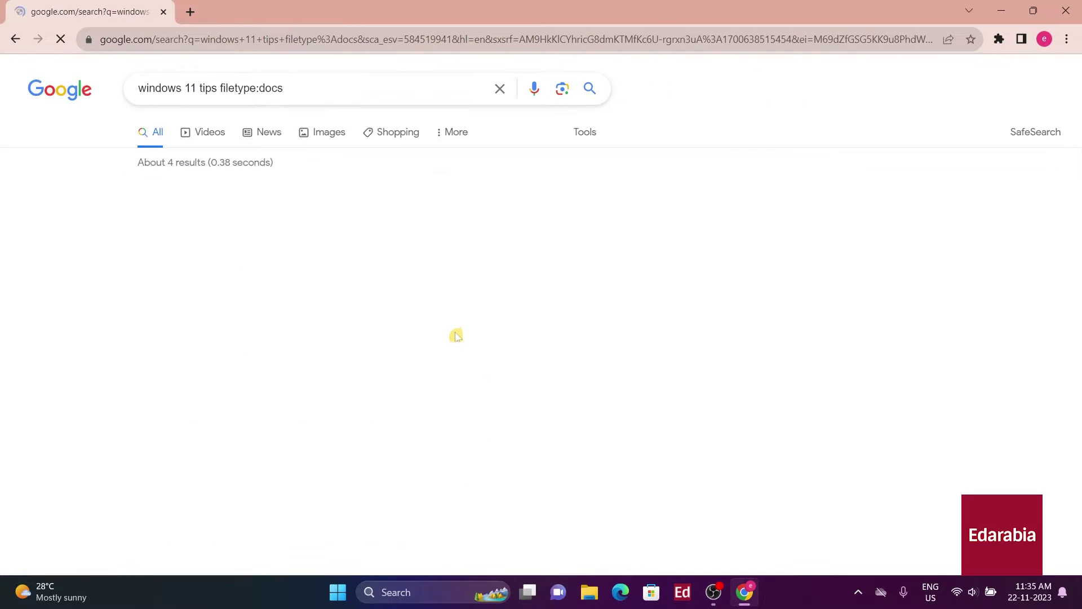
pyautogui.scroll(-5, 343, 275)
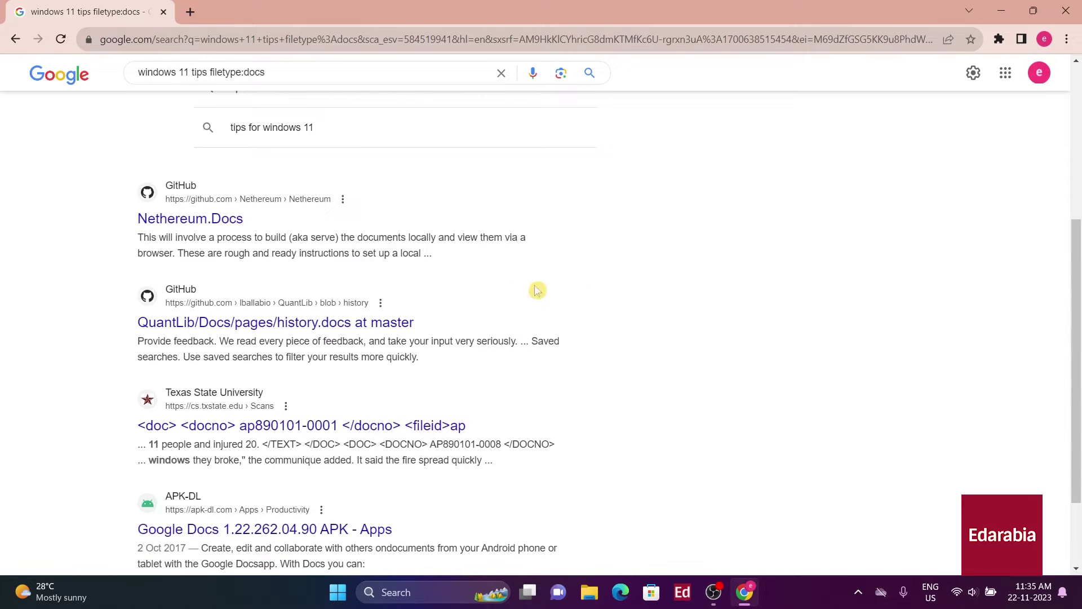
pyautogui.scroll(5, 601, 293)
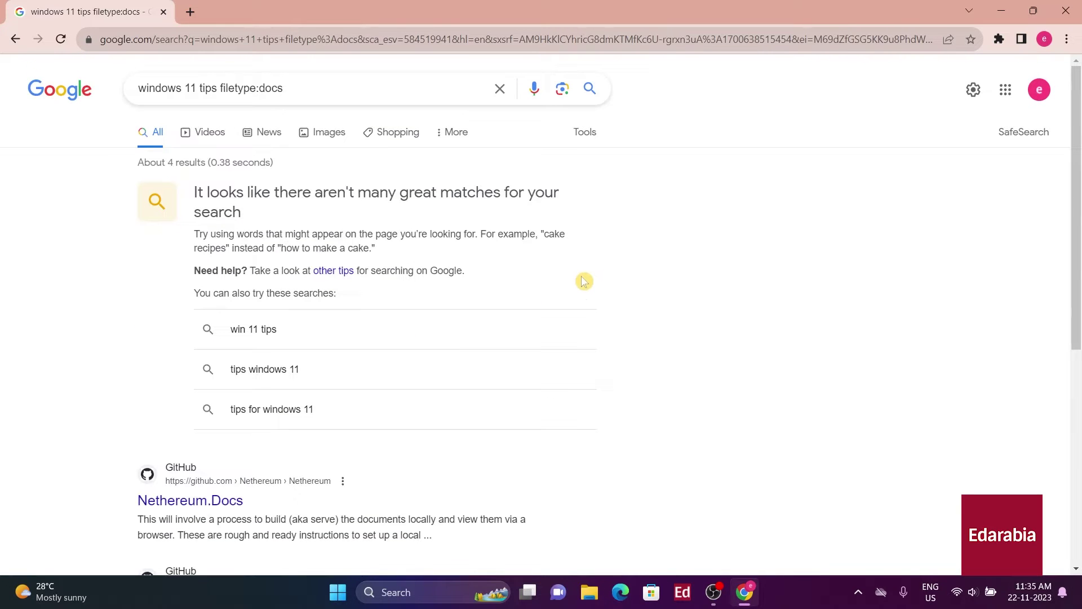
pyautogui.click(499, 89)
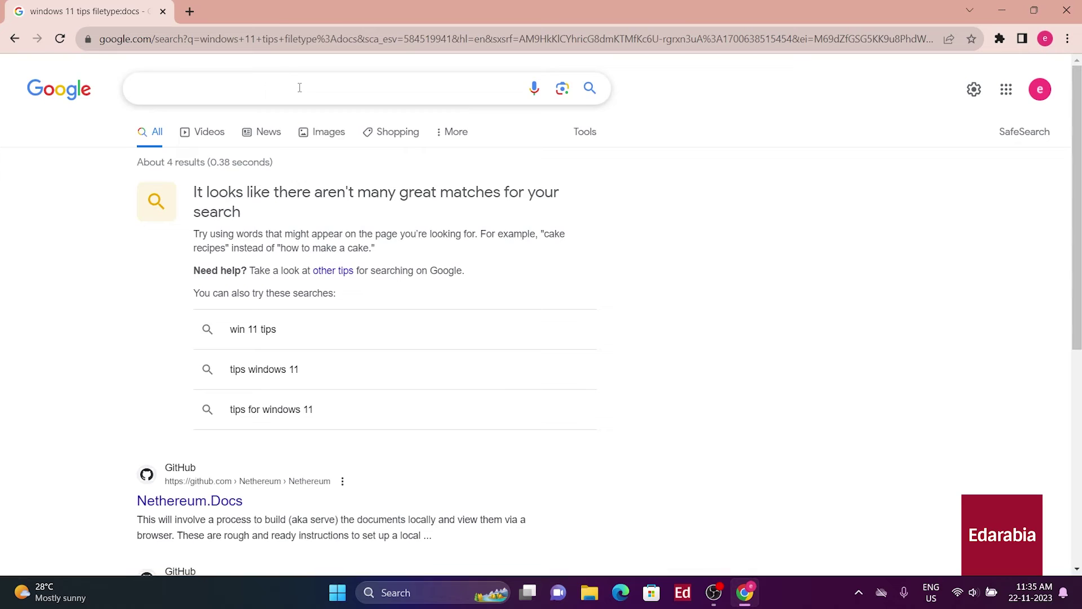
# Search for 'tom cruise' and scroll through the results.
pyautogui.click(290, 79)
pyautogui.write('tom c')
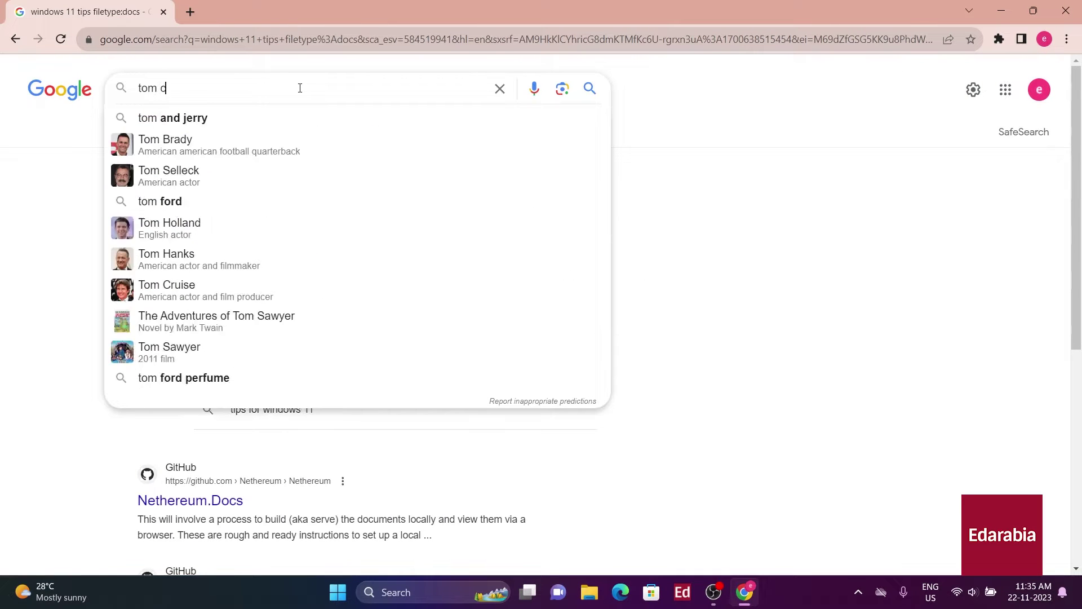
pyautogui.write('ruise')
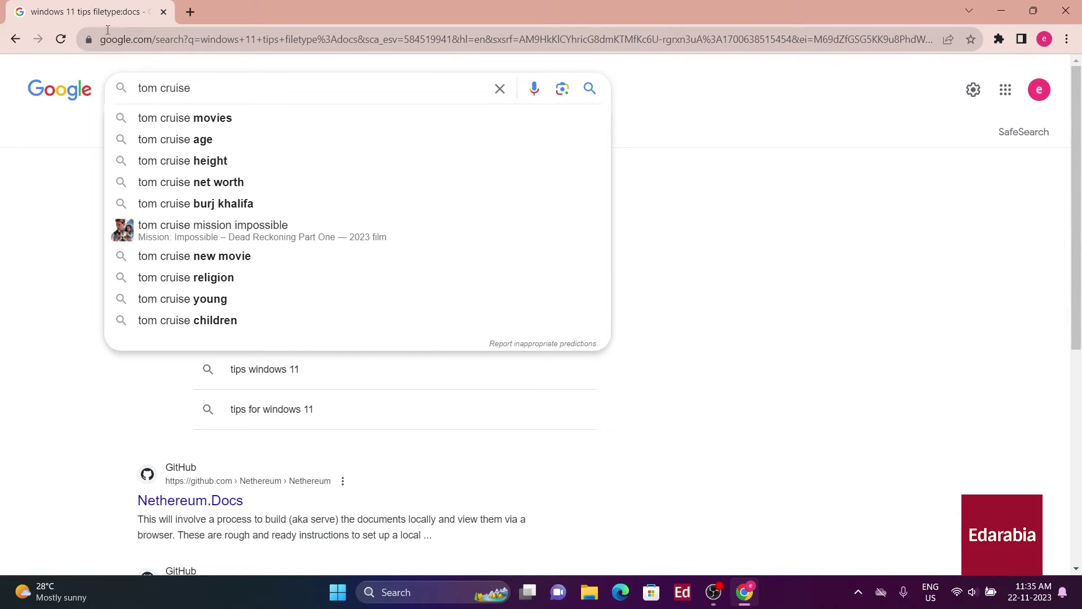
pyautogui.click(589, 89)
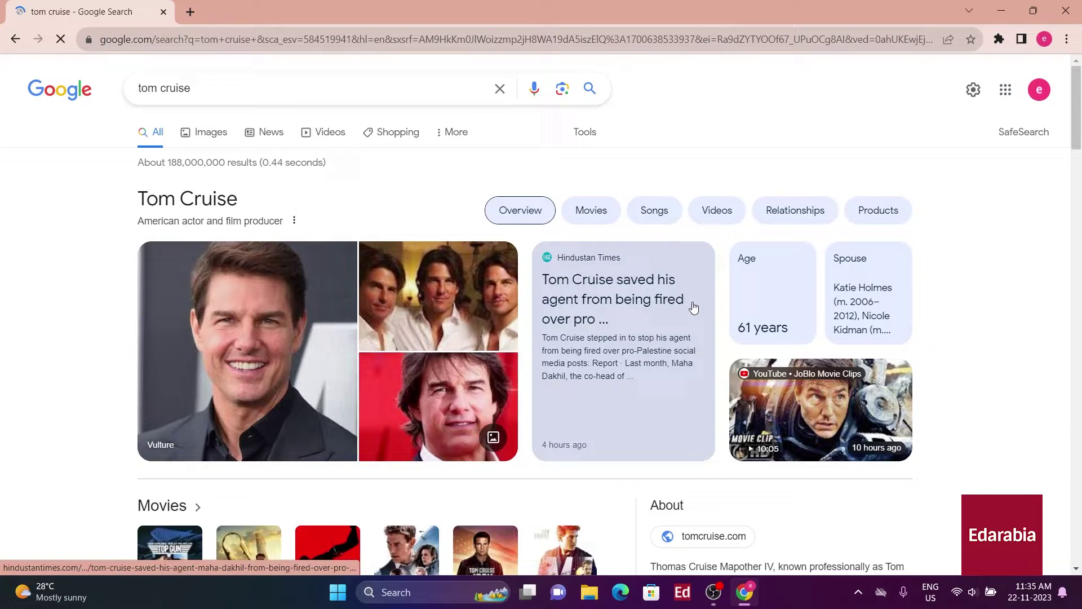
pyautogui.scroll(-10, 694, 307)
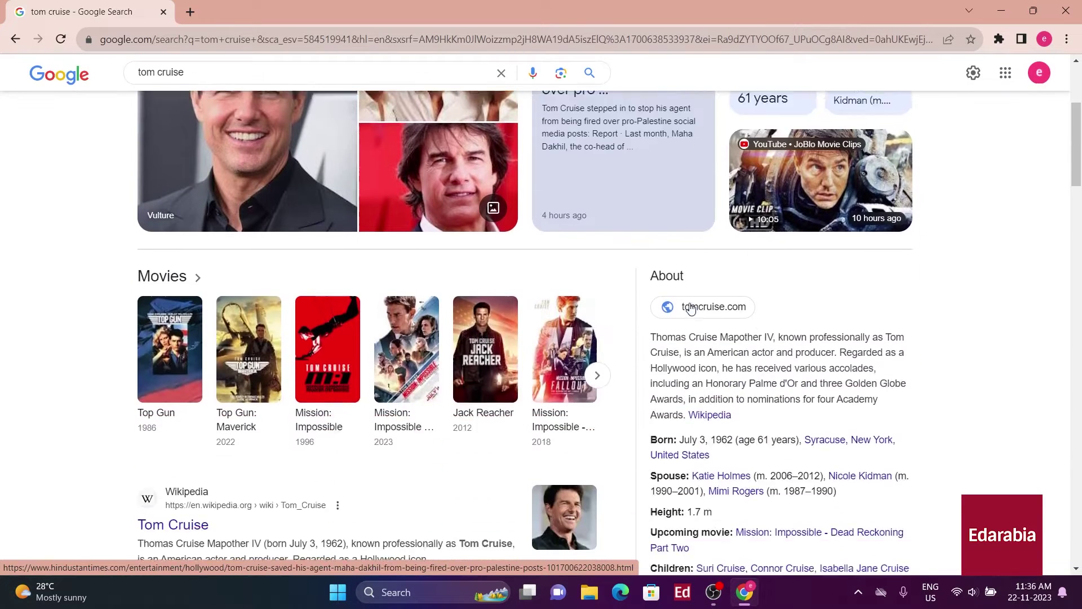
pyautogui.scroll(10, 684, 308)
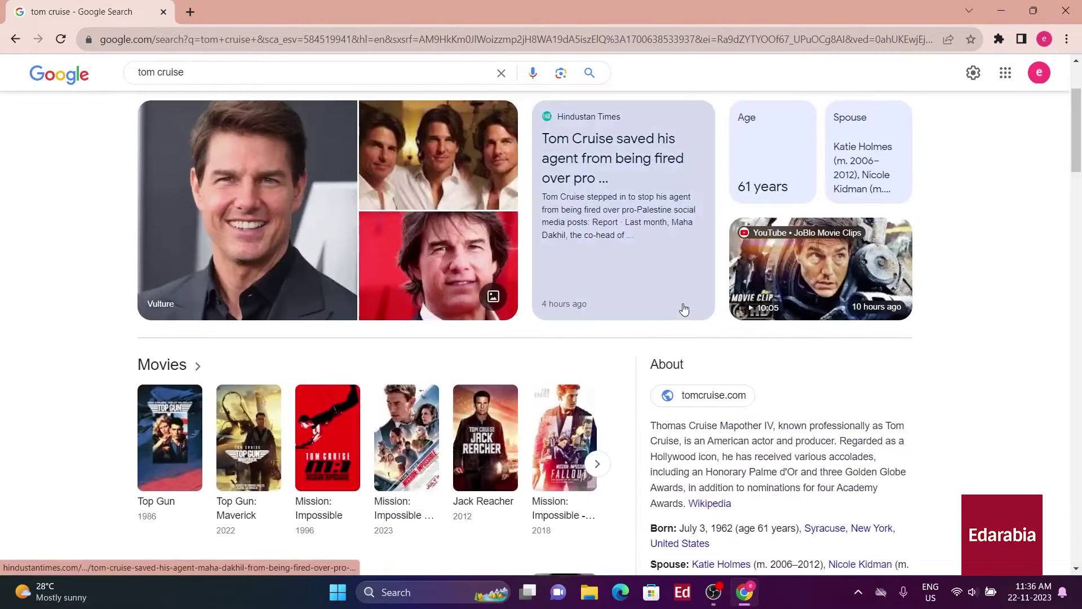
# Add '+scientology' to the query and rerun the search.
pyautogui.click(279, 89)
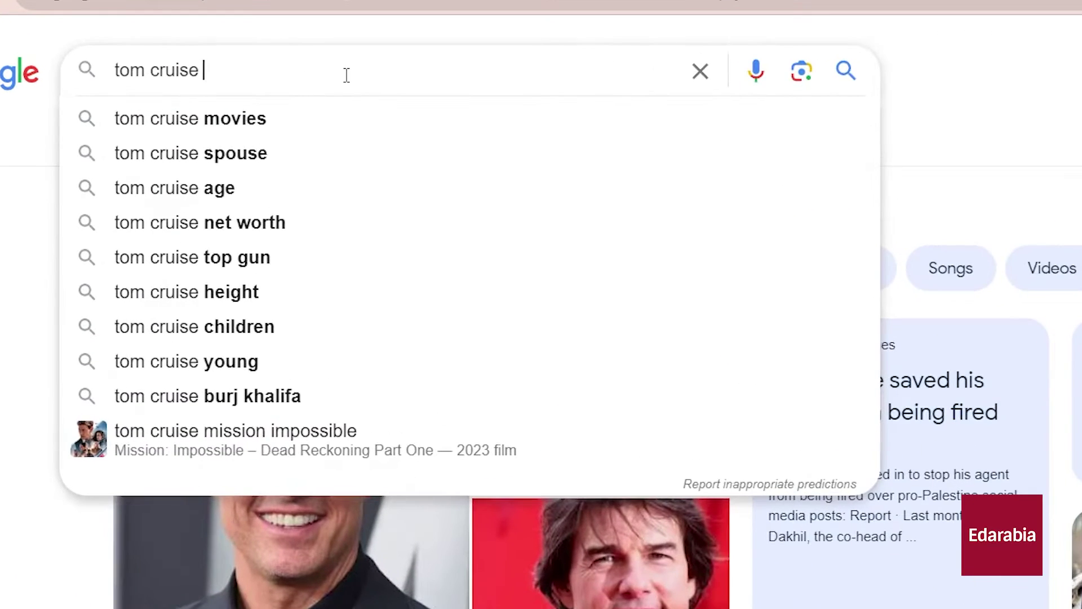
pyautogui.write('+ ')
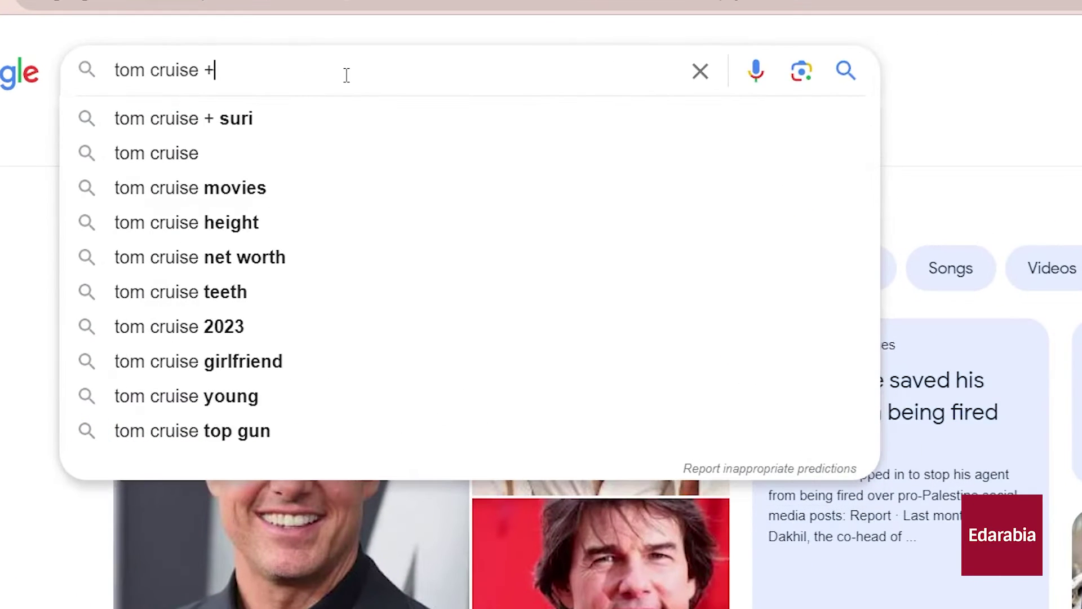
pyautogui.write('s')
pyautogui.write('cientology')
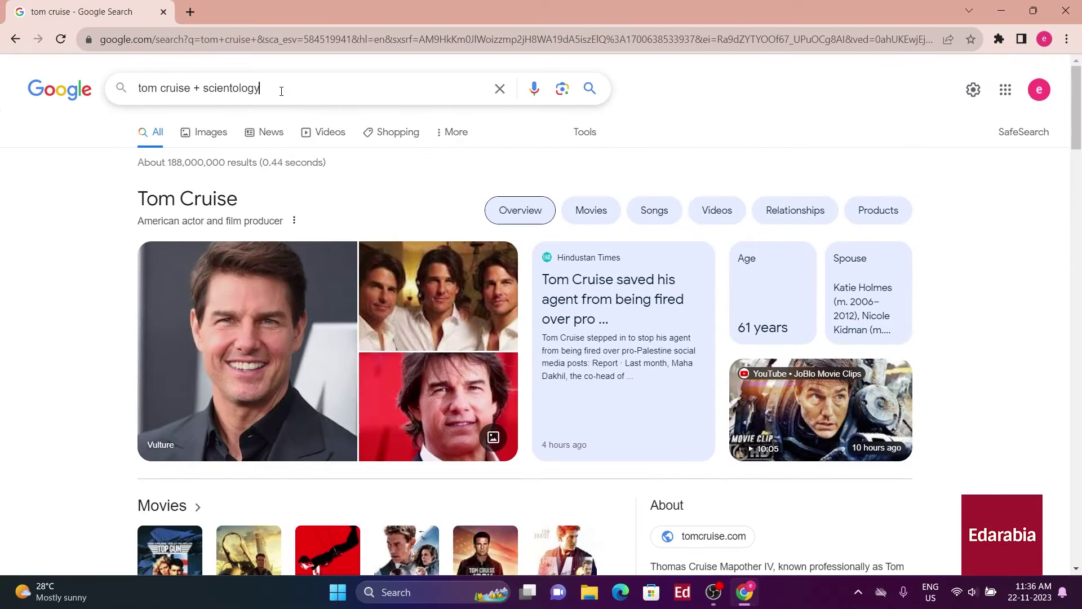
pyautogui.press('Return')
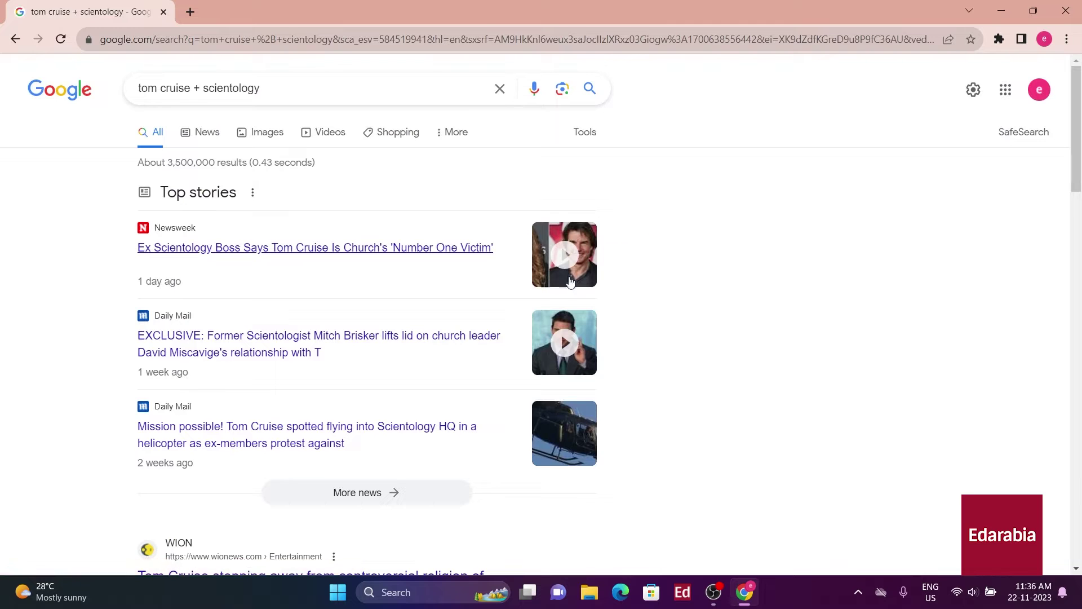
pyautogui.click(191, 79)
pyautogui.press('Delete')
pyautogui.press('Return')
# Change the query to 'tom cruise -scientology' to exclude Scientology results.
pyautogui.click(202, 86)
pyautogui.press('BackSpace')
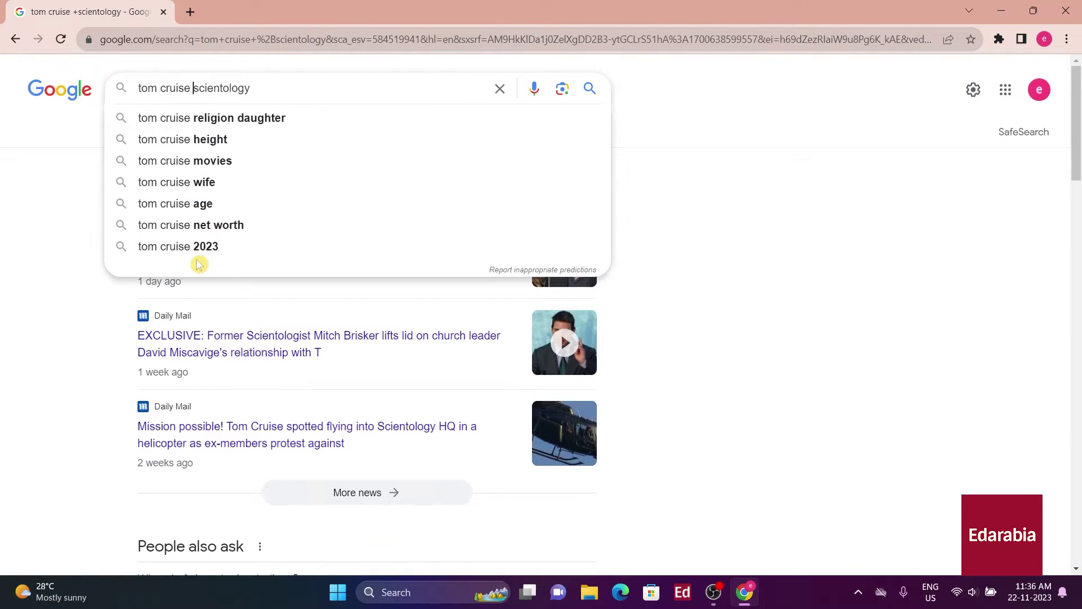
pyautogui.write('-')
pyautogui.press('Return')
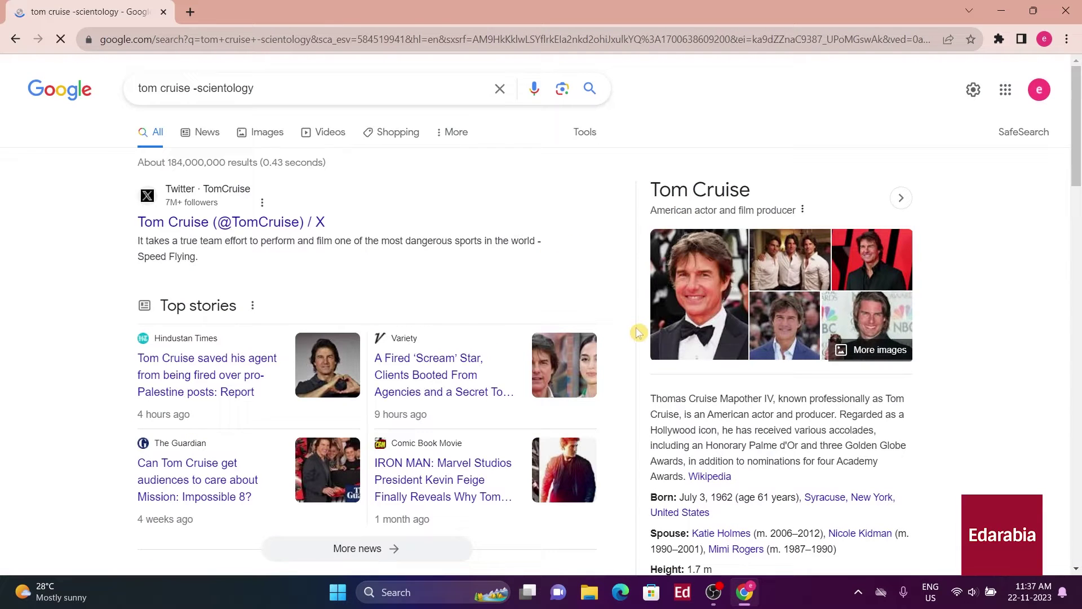
pyautogui.scroll(-9, 634, 299)
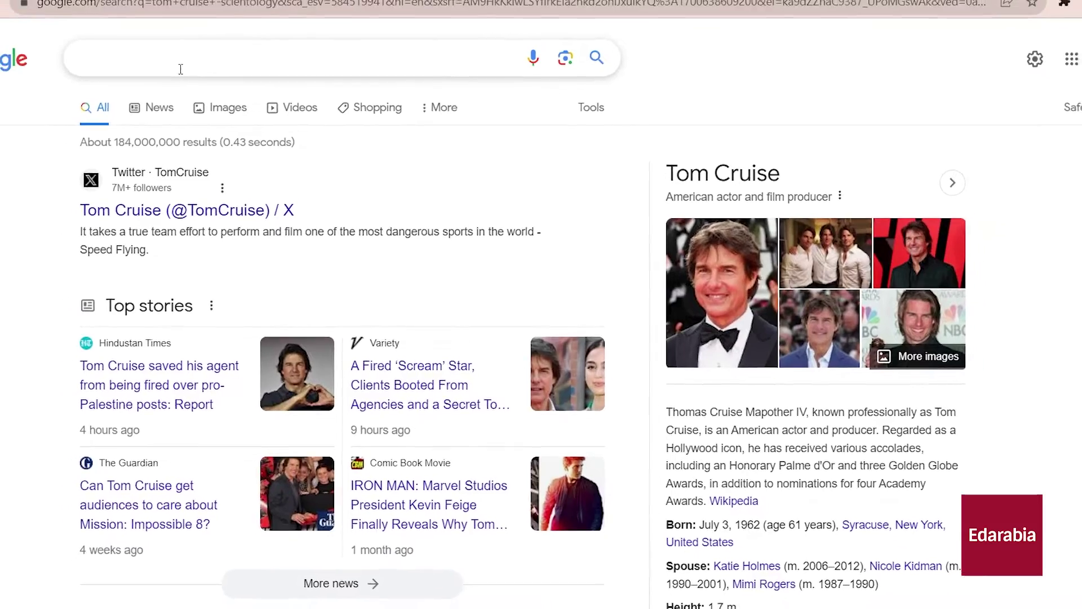
# Search the quoted phrase "may the force be with you" and scroll the results.
pyautogui.click(147, 64)
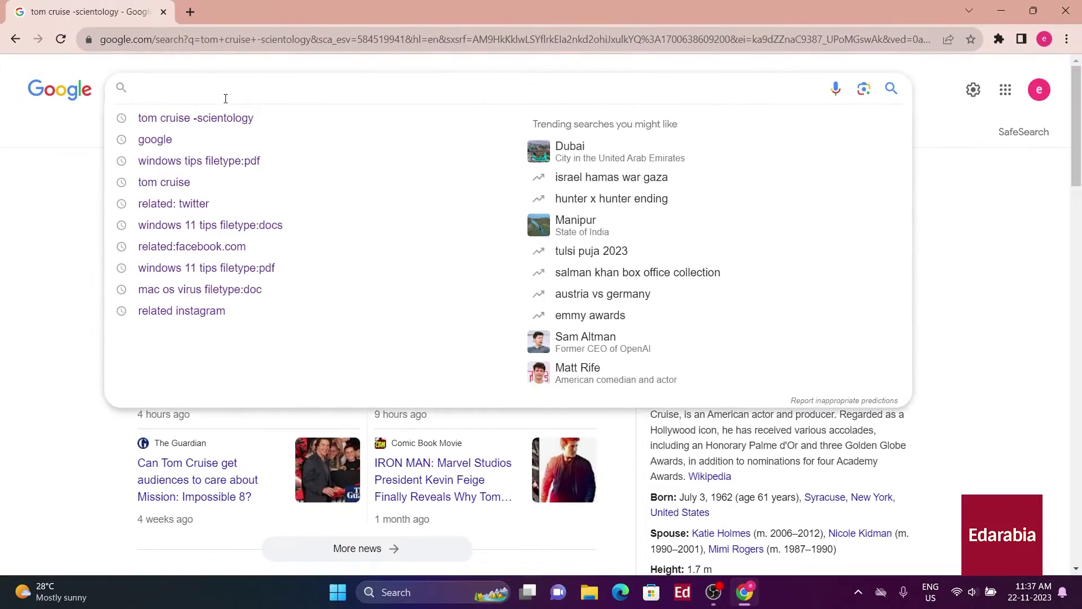
pyautogui.write('"may th')
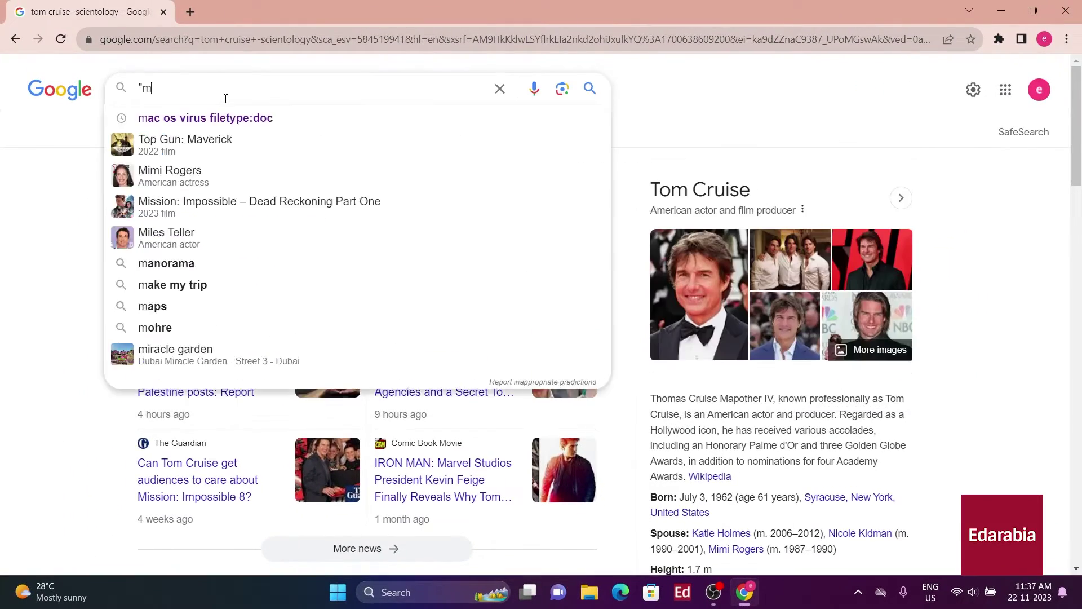
pyautogui.write('e force be ')
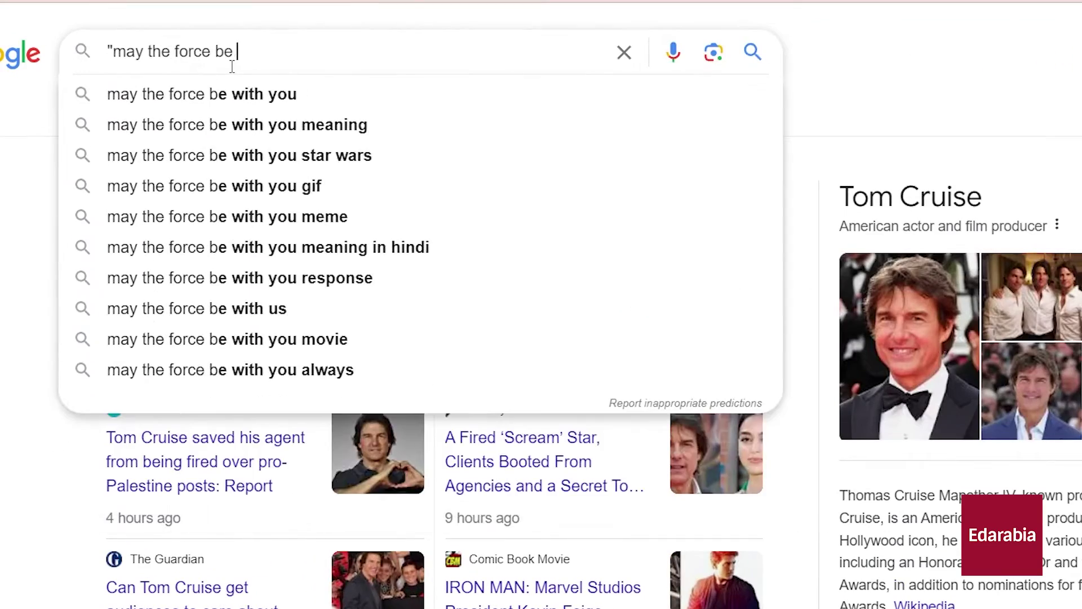
pyautogui.write('with you')
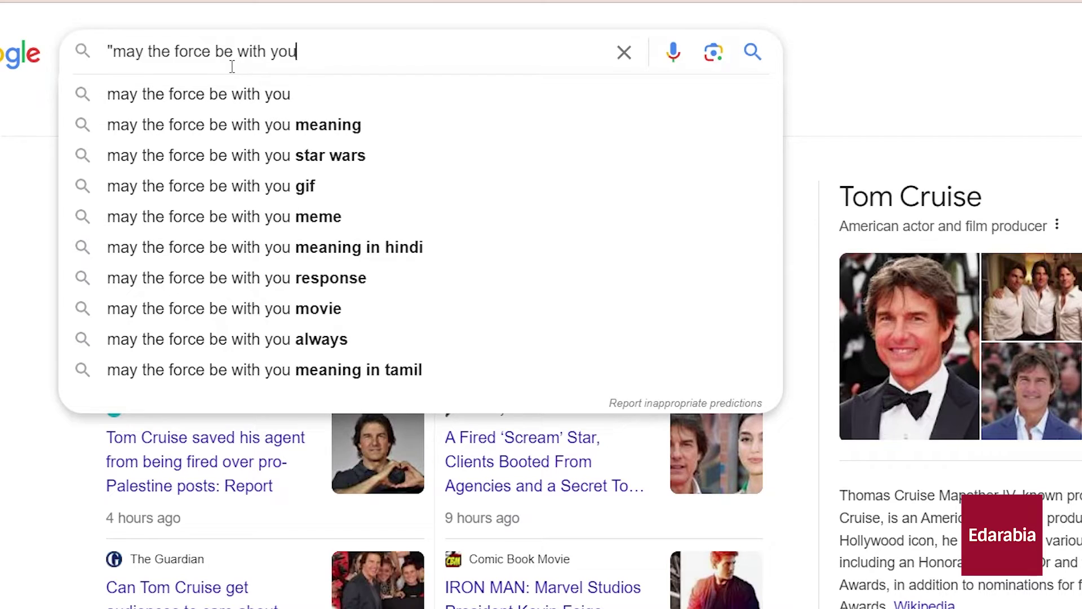
pyautogui.write('"')
pyautogui.press('Return')
pyautogui.scroll(-3, 533, 338)
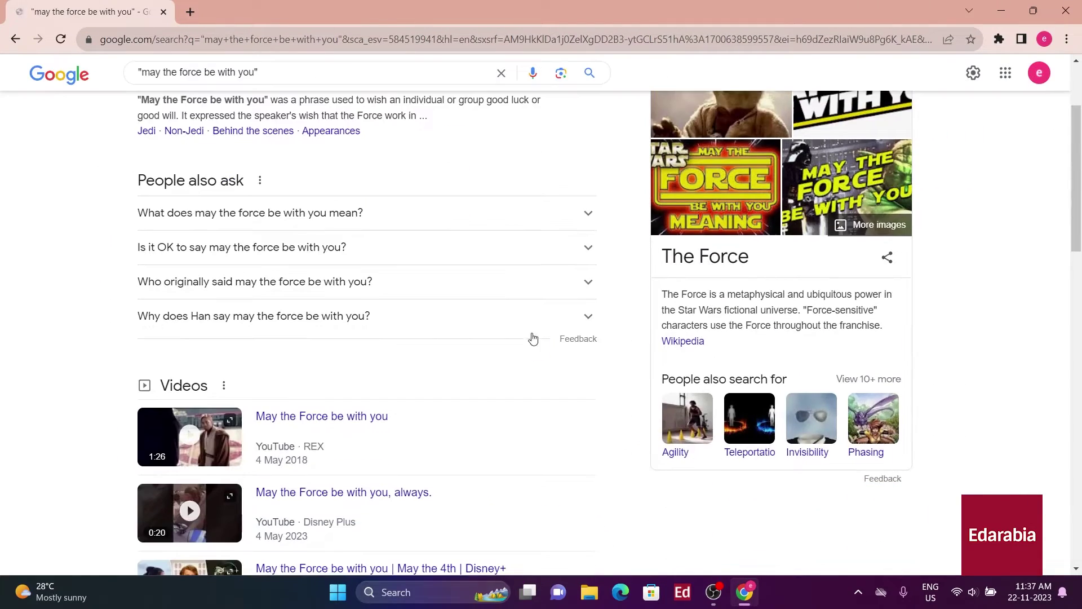
pyautogui.scroll(-5, 534, 343)
pyautogui.scroll(7, 665, 364)
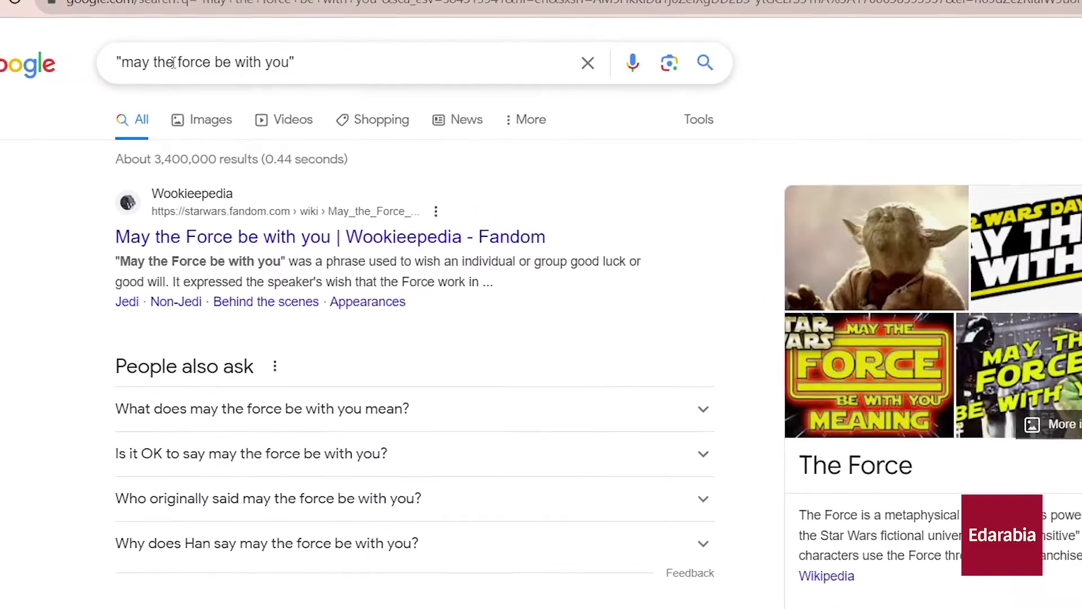
# Replace 'force' with * to search "may the * be with you" and scroll the results.
pyautogui.click(188, 90)
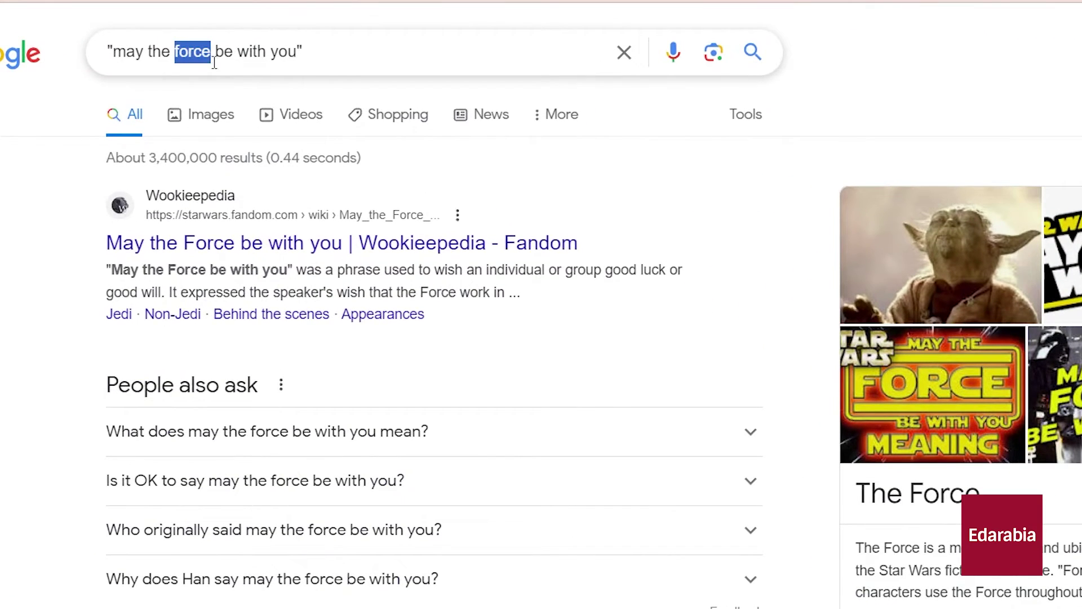
pyautogui.click(192, 69)
pyautogui.write('*')
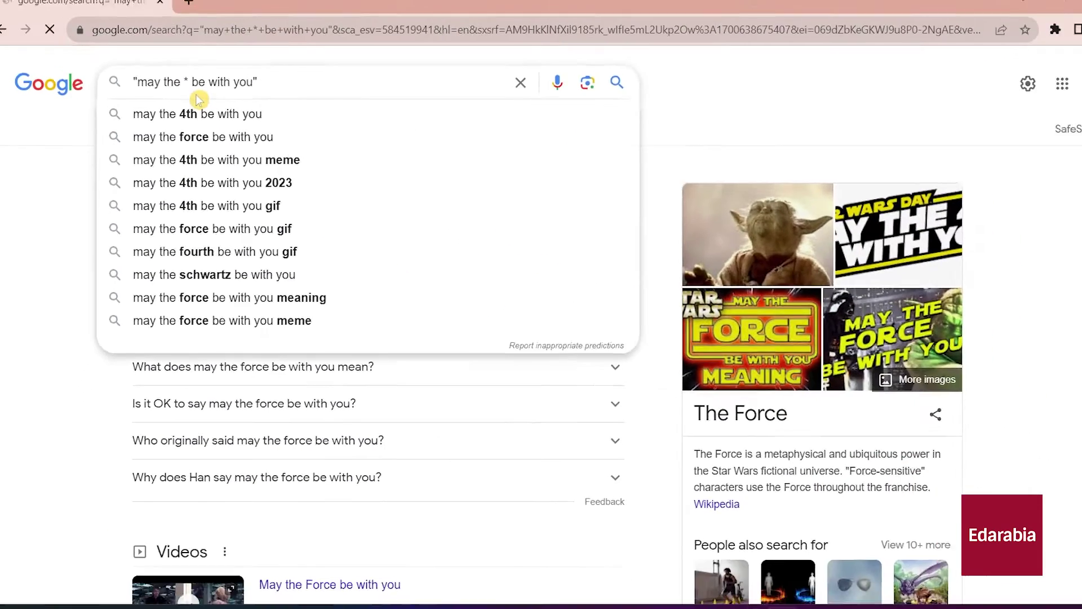
pyautogui.press('Return')
pyautogui.scroll(-15, 350, 353)
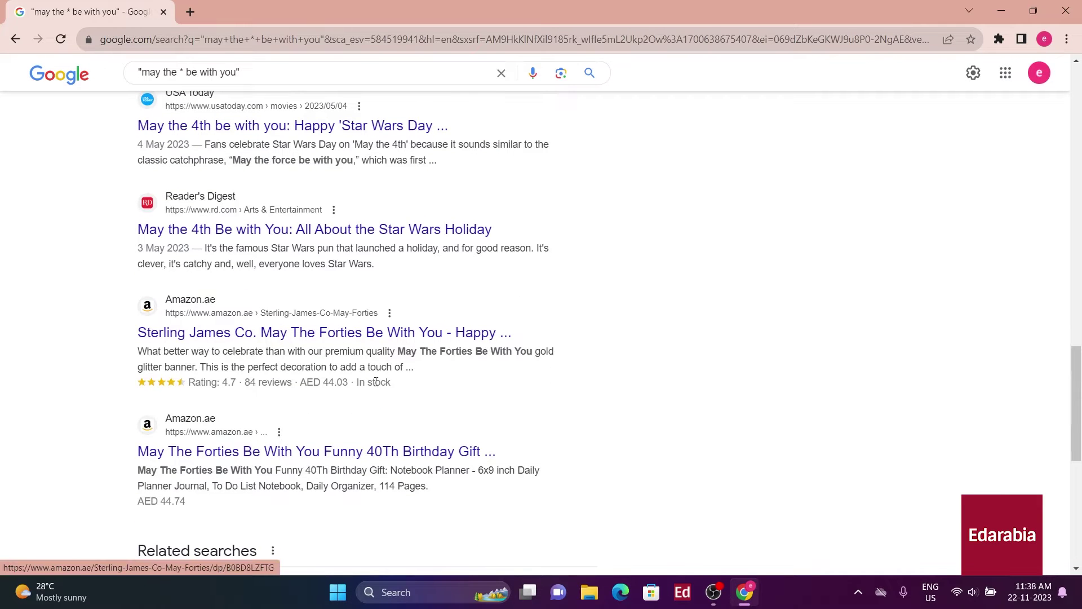
pyautogui.scroll(-2, 376, 382)
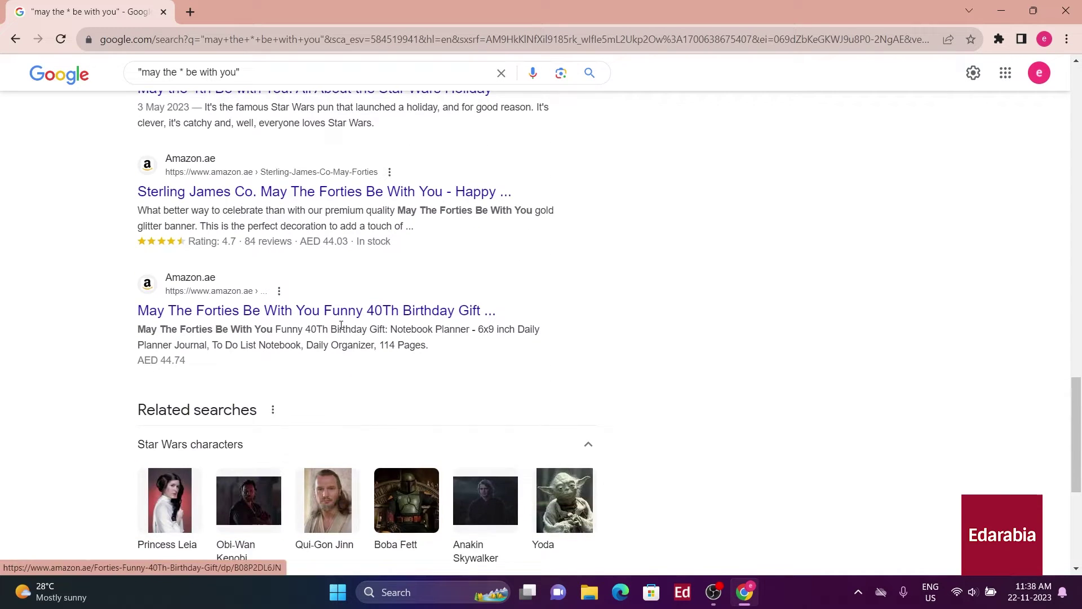
pyautogui.scroll(-5, 344, 338)
pyautogui.scroll(15, 355, 363)
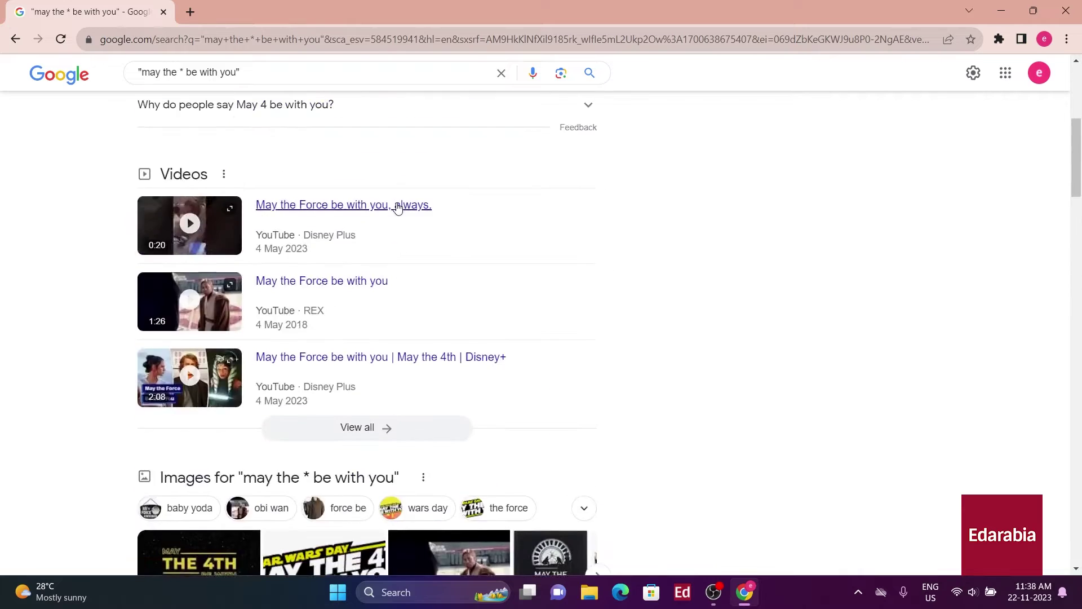
pyautogui.scroll(6, 399, 208)
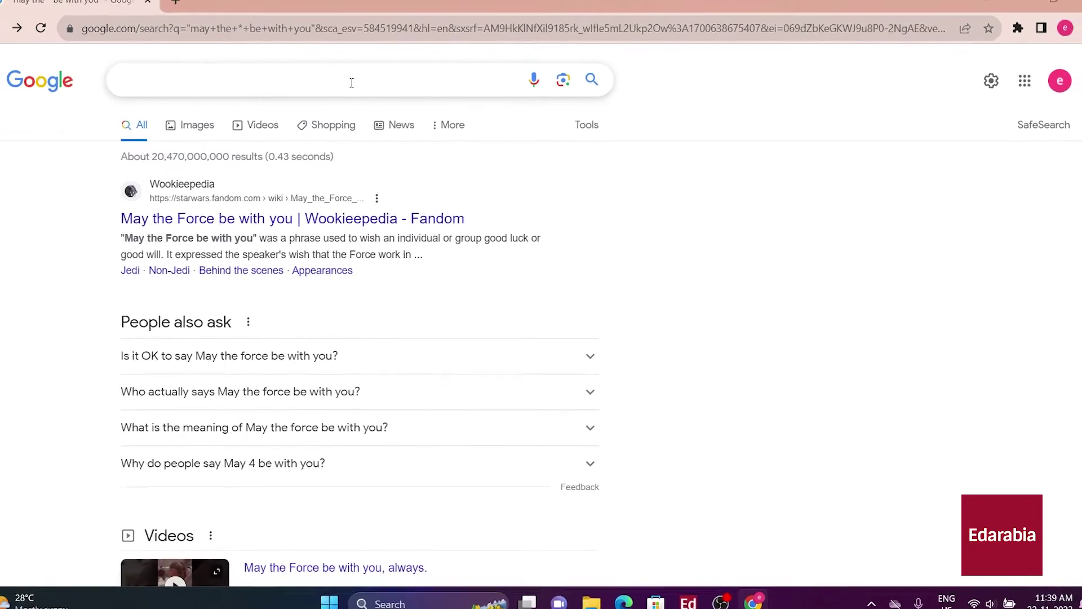
# Search 'coffee nearby' and scroll through the rated local places and map.
pyautogui.click(359, 92)
pyautogui.write('co')
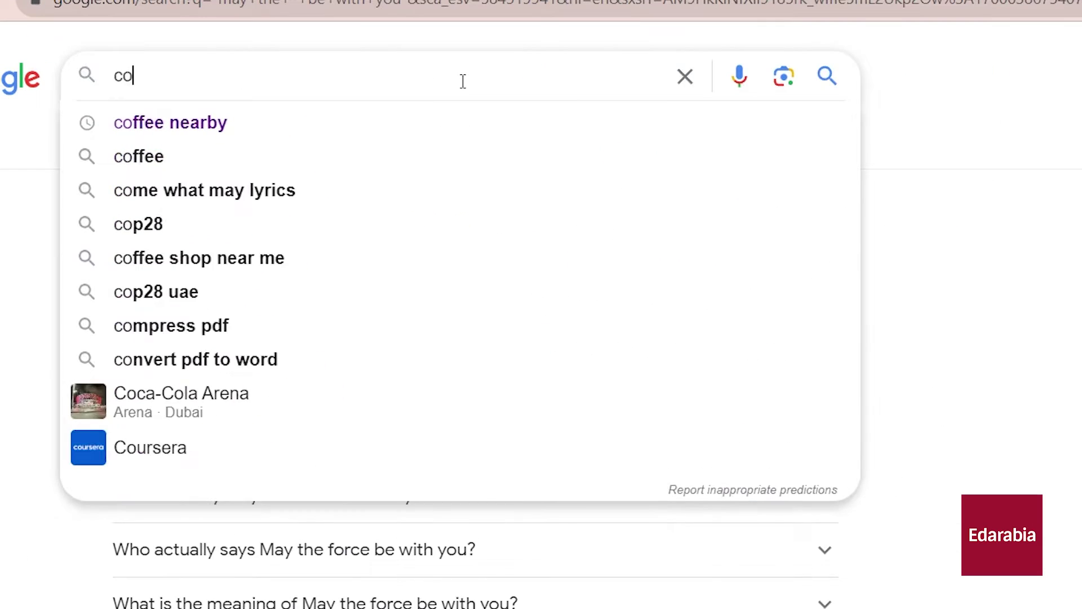
pyautogui.write('ffee nearby')
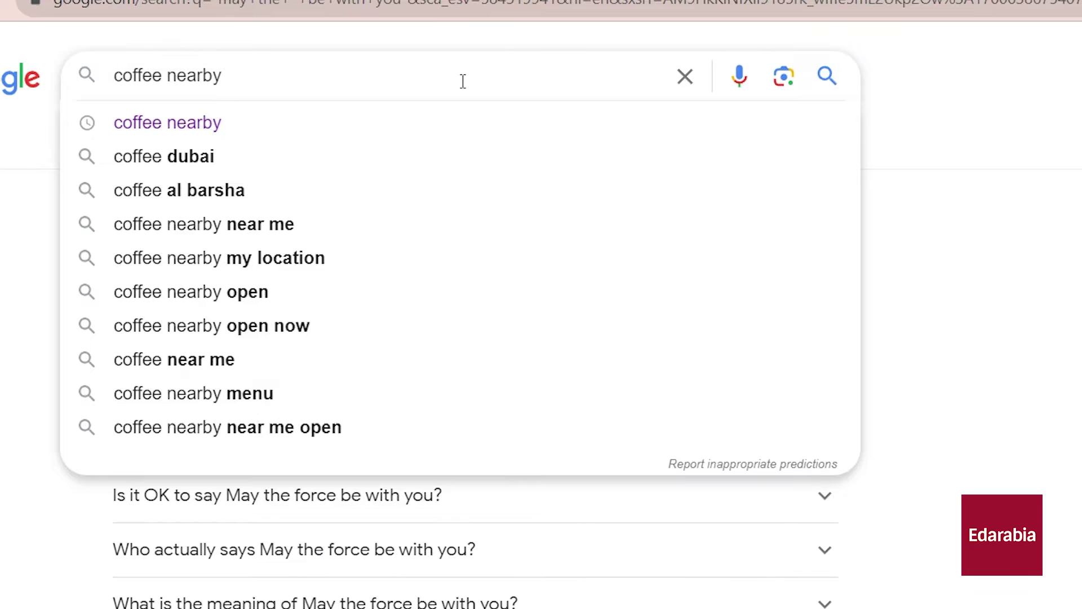
pyautogui.press('Return')
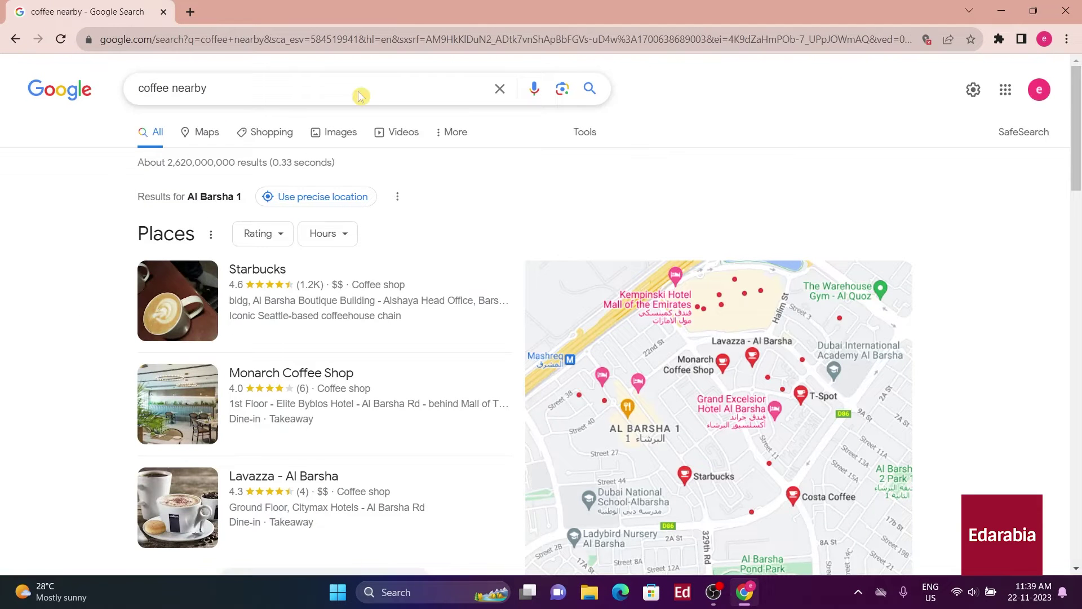
pyautogui.scroll(-3, 1037, 292)
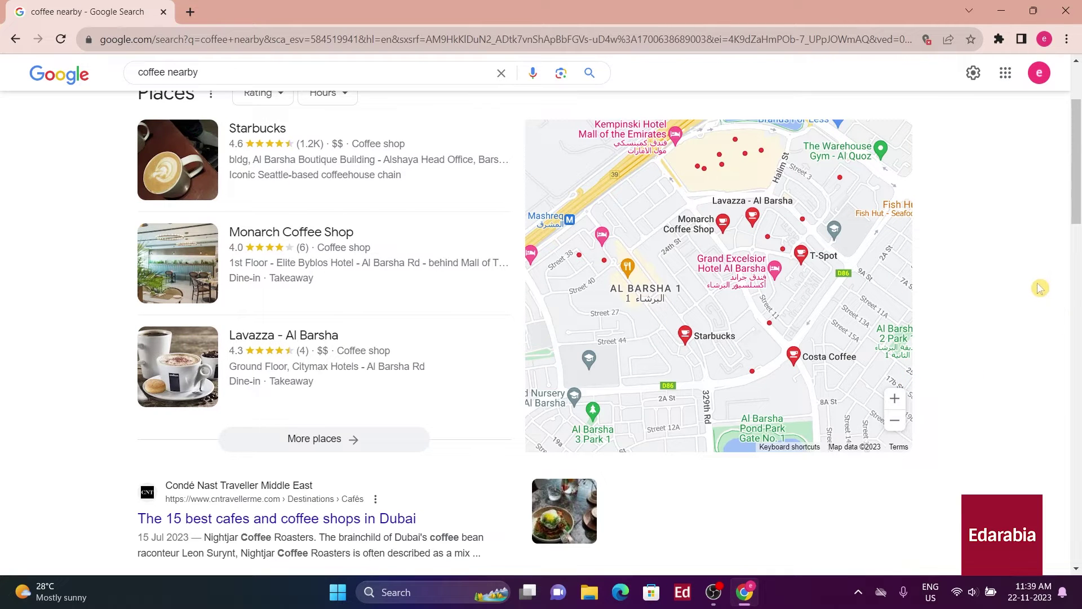
pyautogui.scroll(3, 1040, 288)
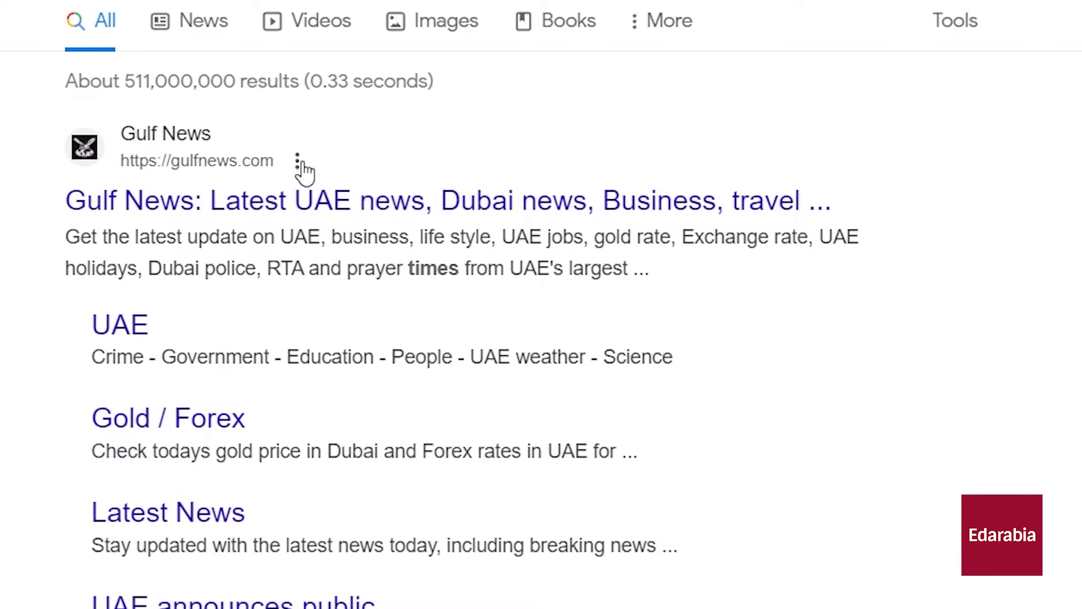
# Open the cached copy of gulfnews.com from the Gulf News result's options.
pyautogui.click(299, 163)
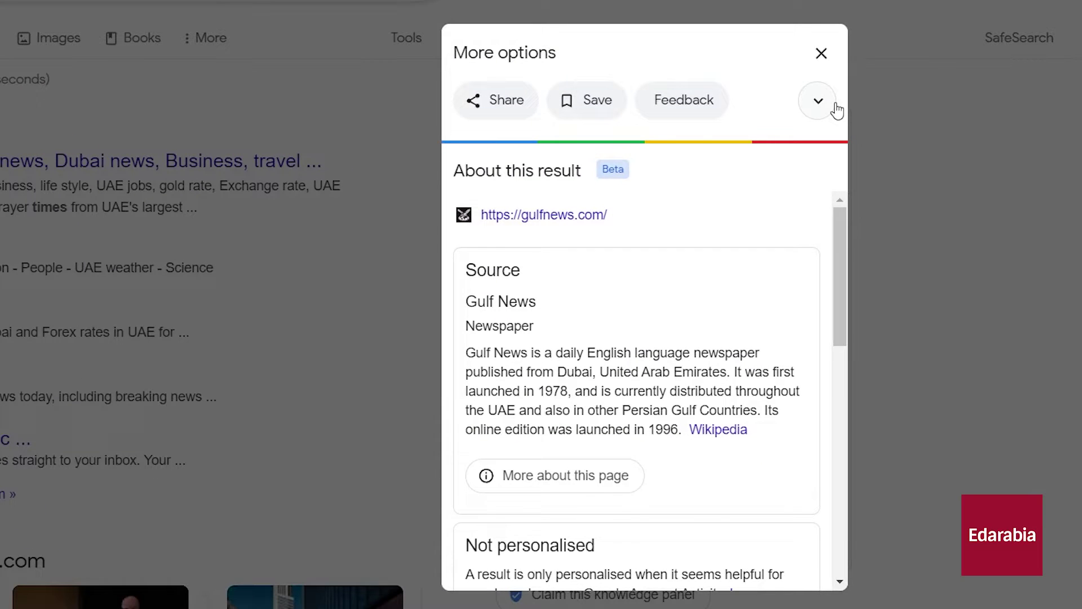
pyautogui.click(835, 108)
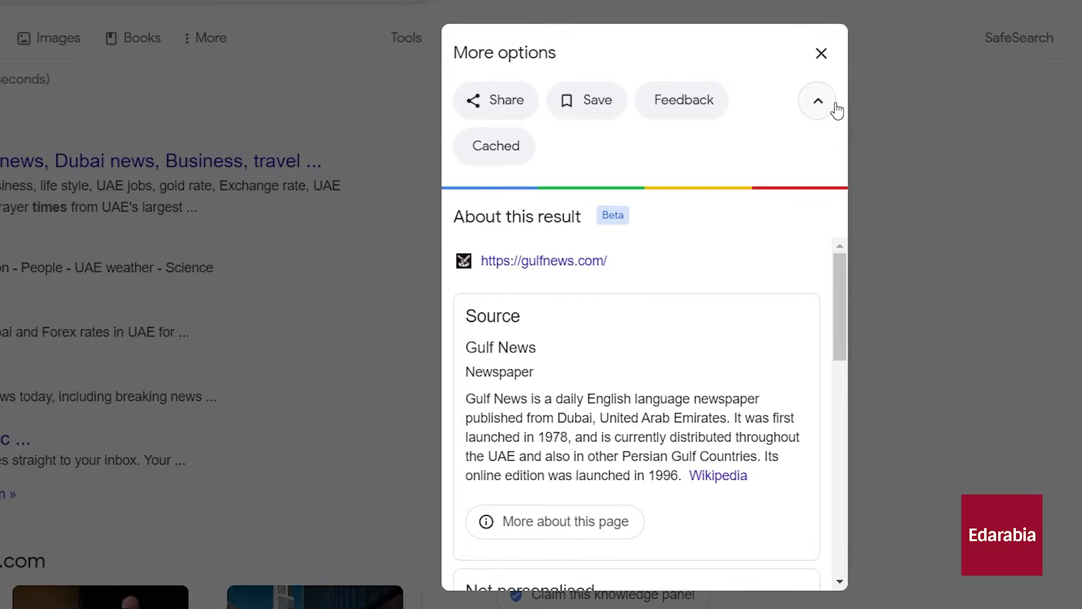
pyautogui.click(500, 162)
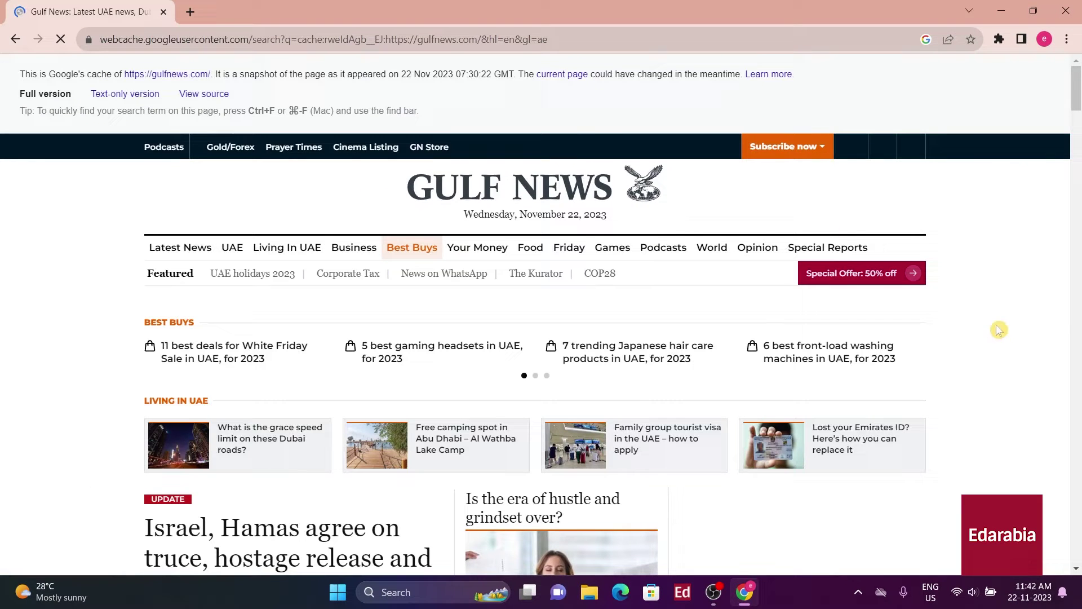
pyautogui.scroll(-6, 959, 356)
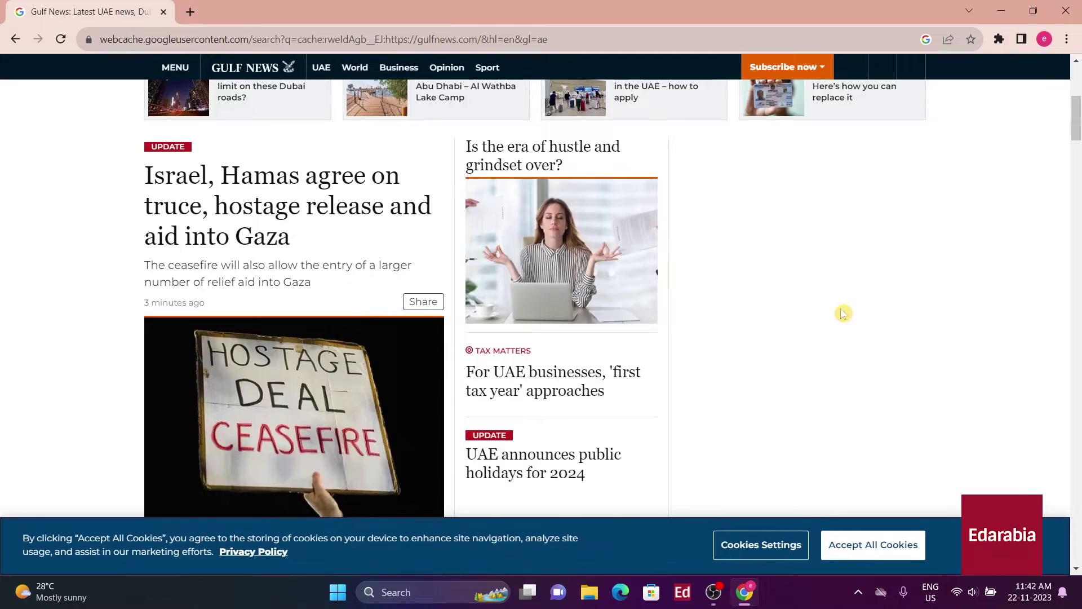
pyautogui.scroll(-5, 773, 301)
pyautogui.scroll(-7, 774, 299)
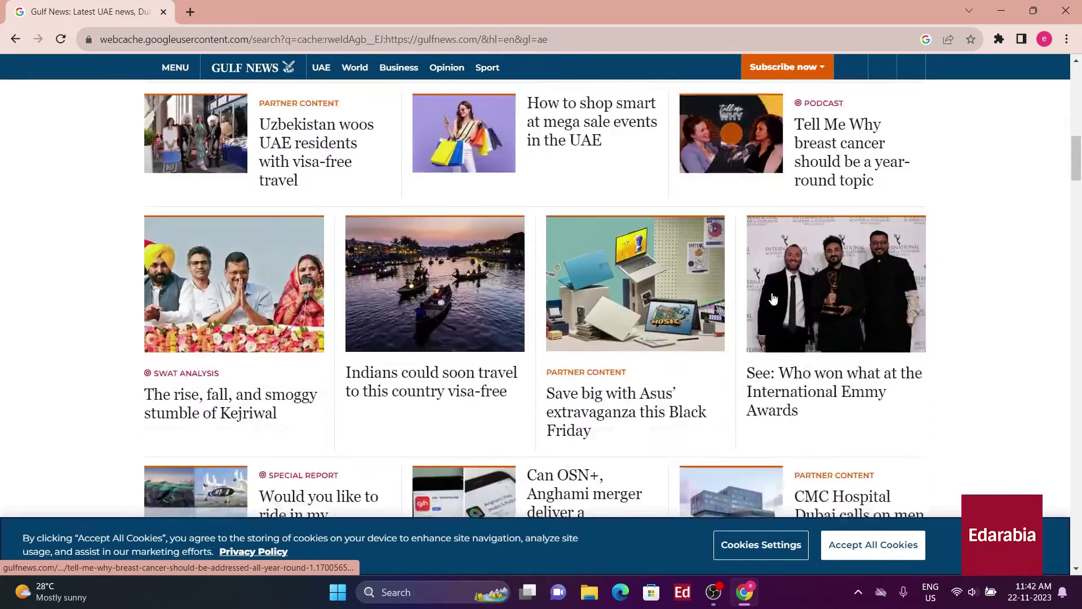
pyautogui.scroll(-15, 774, 299)
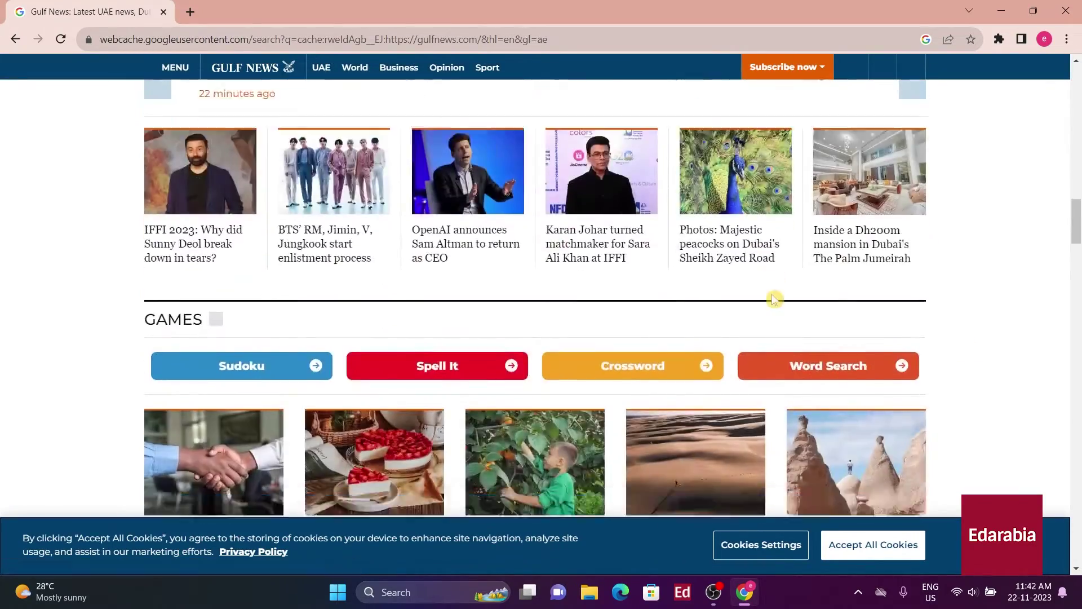
pyautogui.scroll(20, 774, 300)
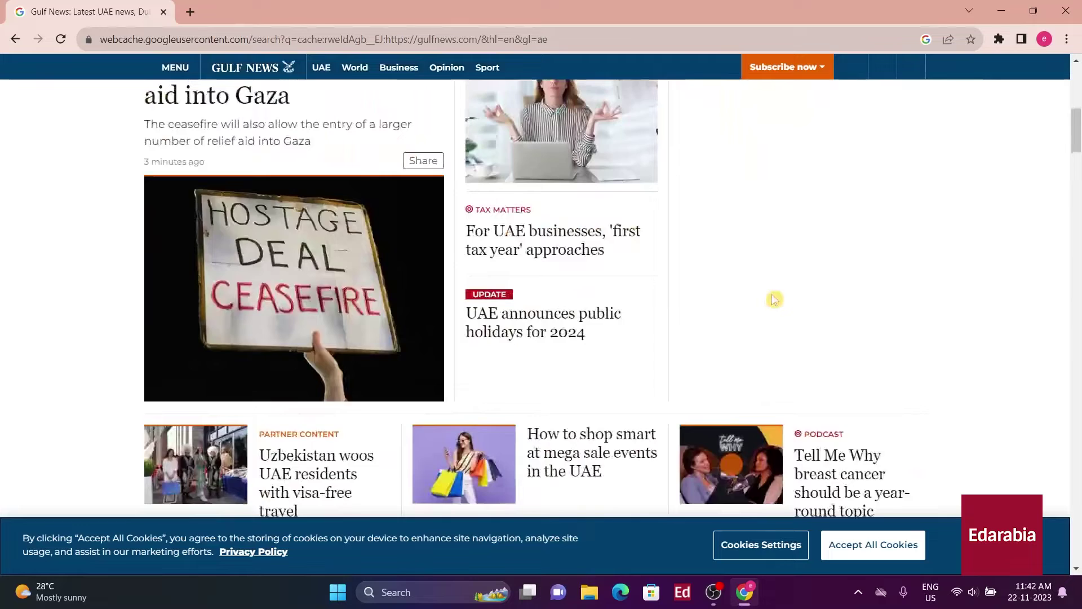
pyautogui.scroll(2, 773, 300)
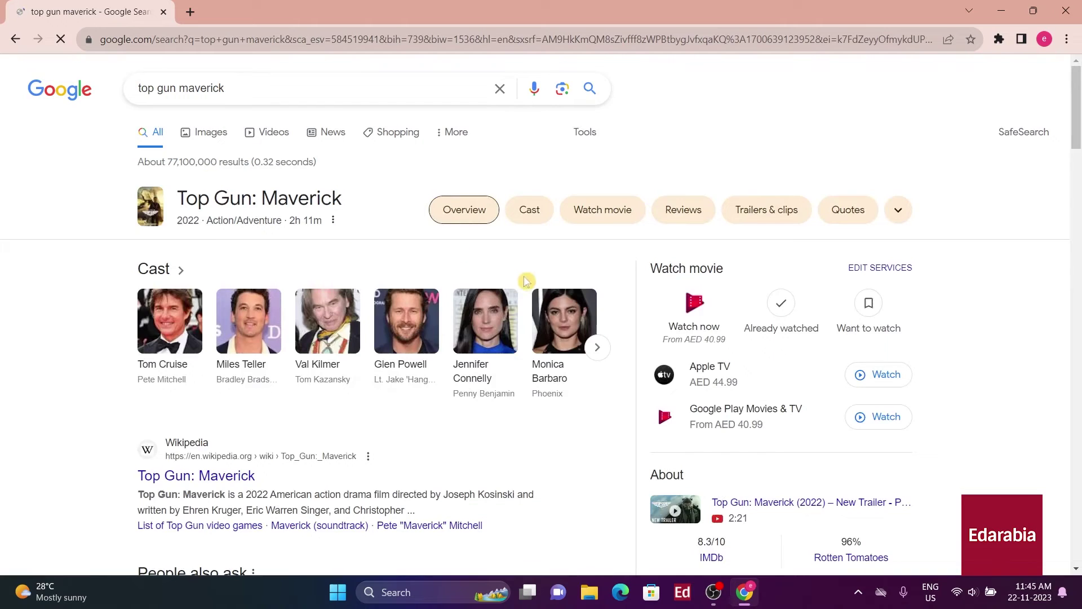
# Run a Google Lens search on the first Top Gun: Maverick image in the Images row.
pyautogui.scroll(-10, 524, 280)
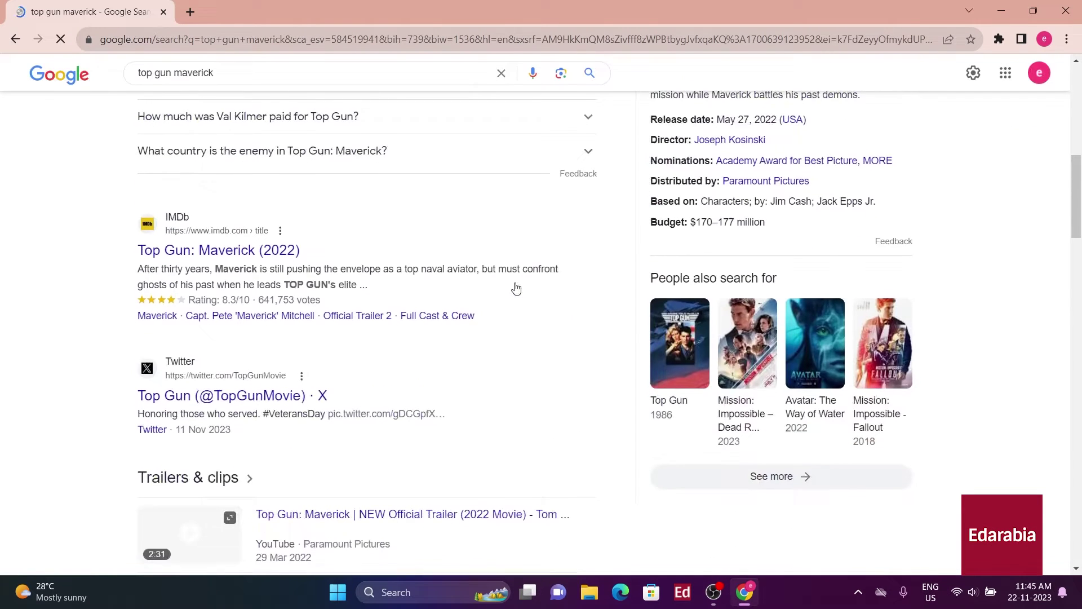
pyautogui.scroll(-8, 516, 289)
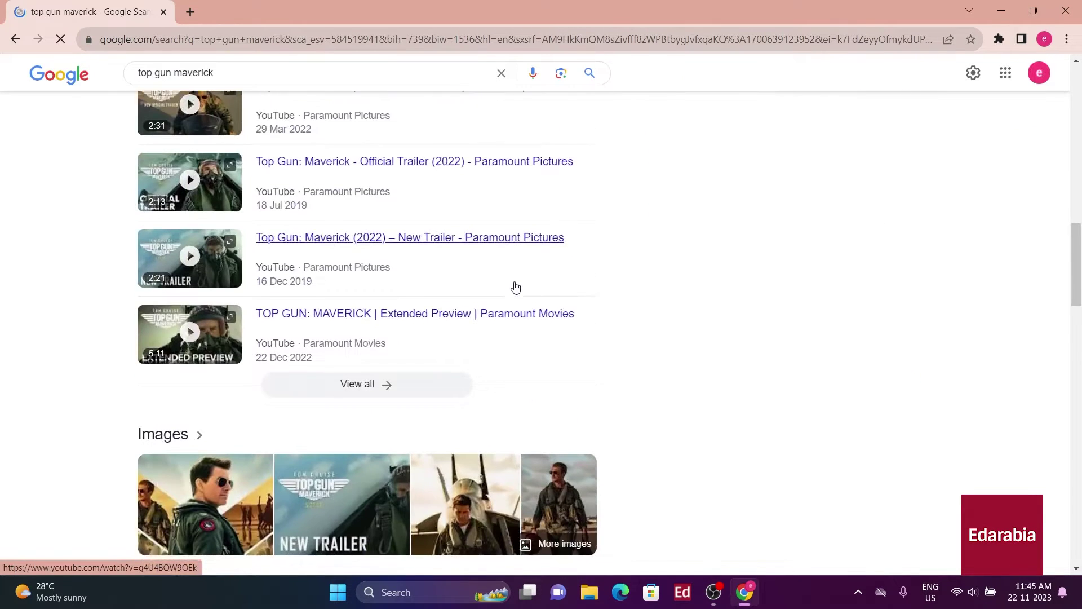
pyautogui.scroll(-6, 515, 288)
pyautogui.scroll(3, 515, 287)
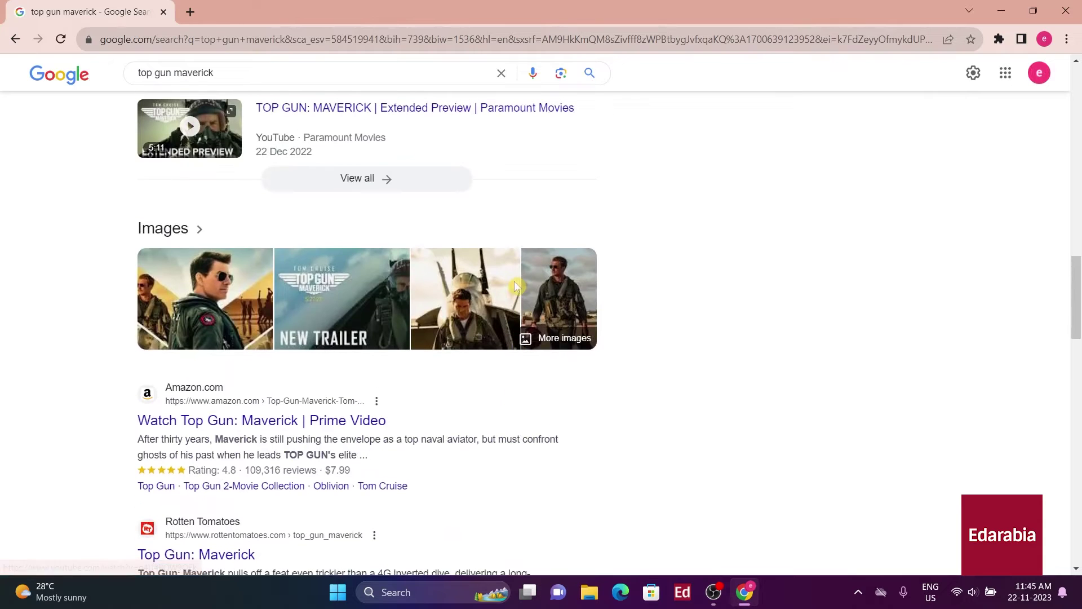
pyautogui.rightClick(187, 304)
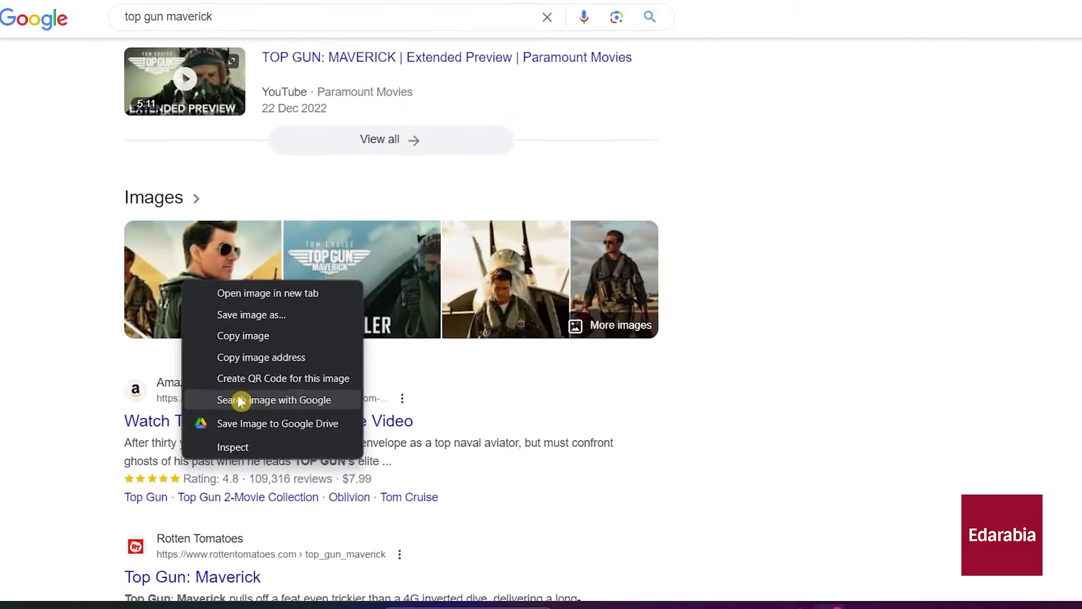
pyautogui.click(242, 401)
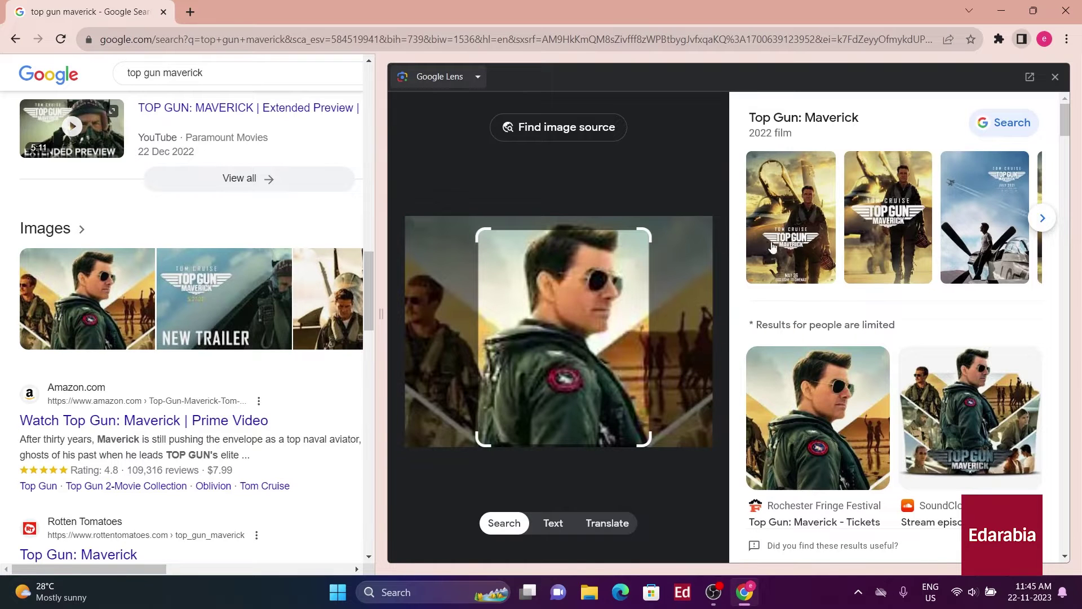
# Move the Lens results from the side panel into their own tab.
pyautogui.scroll(-15, 875, 304)
pyautogui.scroll(9, 875, 327)
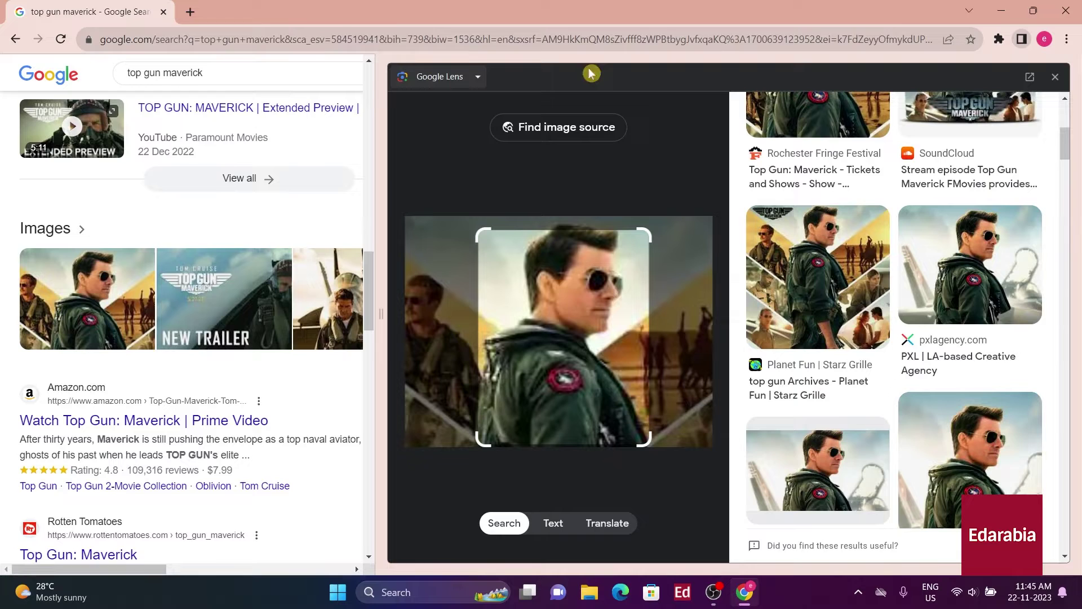
pyautogui.click(1031, 77)
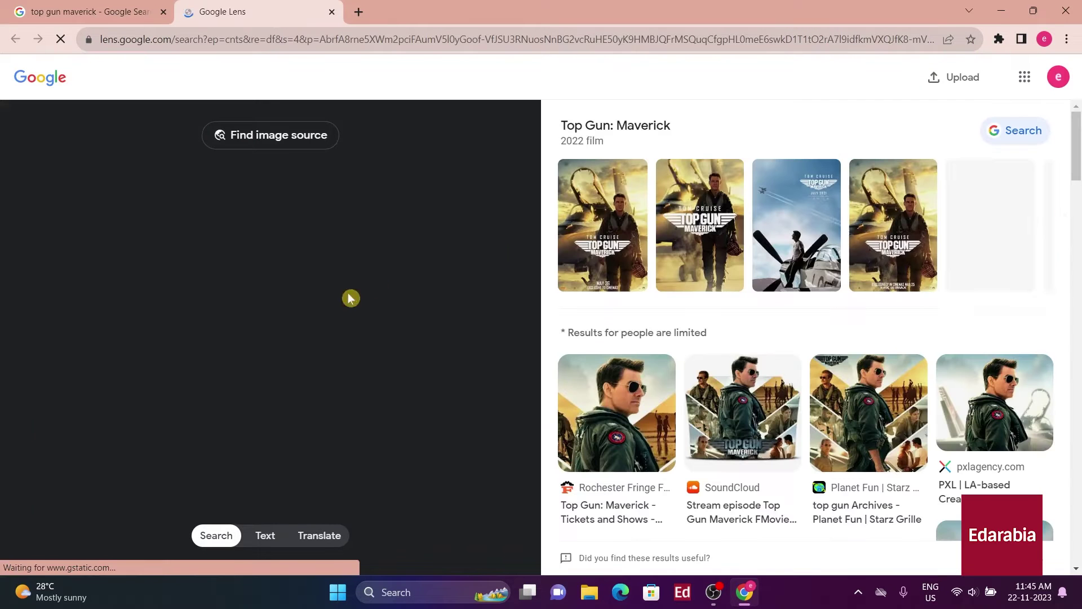
pyautogui.scroll(-1, 863, 314)
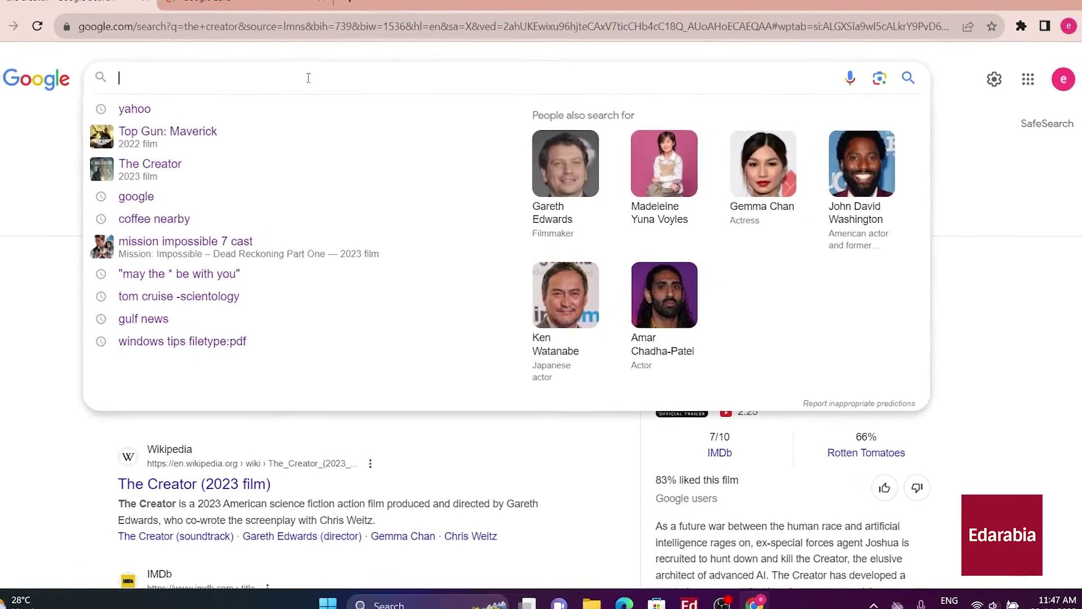
# Search 'augmented reality site:gulfnews.com' via the suggestion to show only Gulf News articles.
pyautogui.write('augmented ')
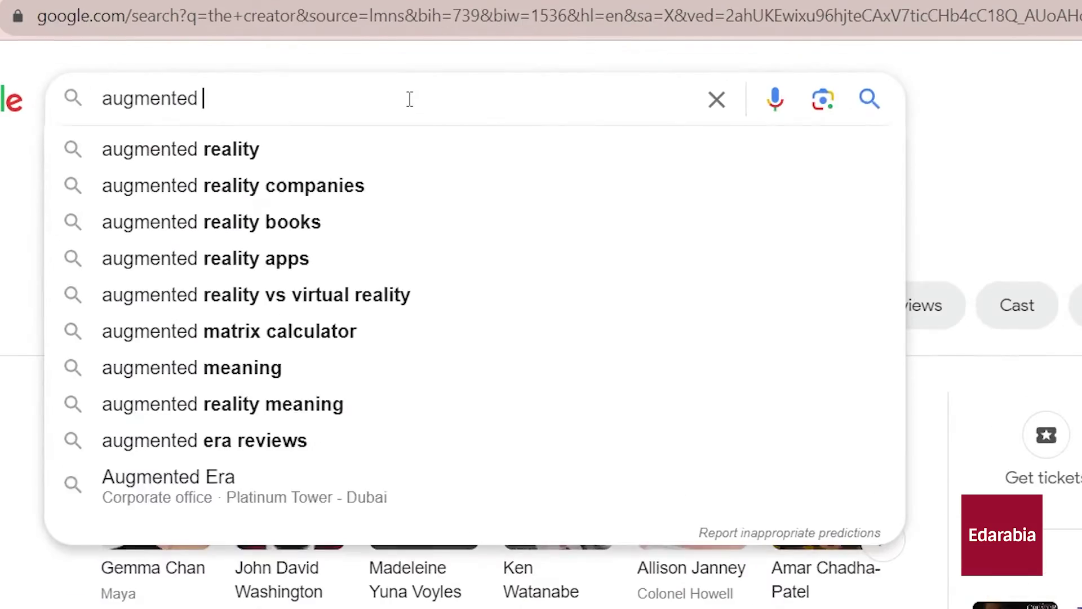
pyautogui.write('reality site:')
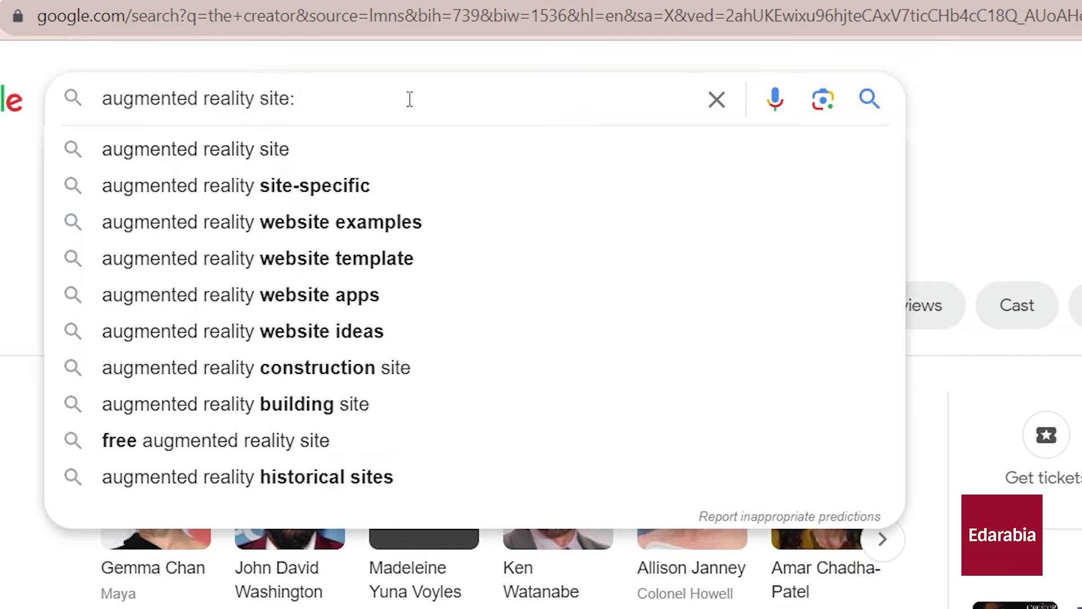
pyautogui.write(' gulf')
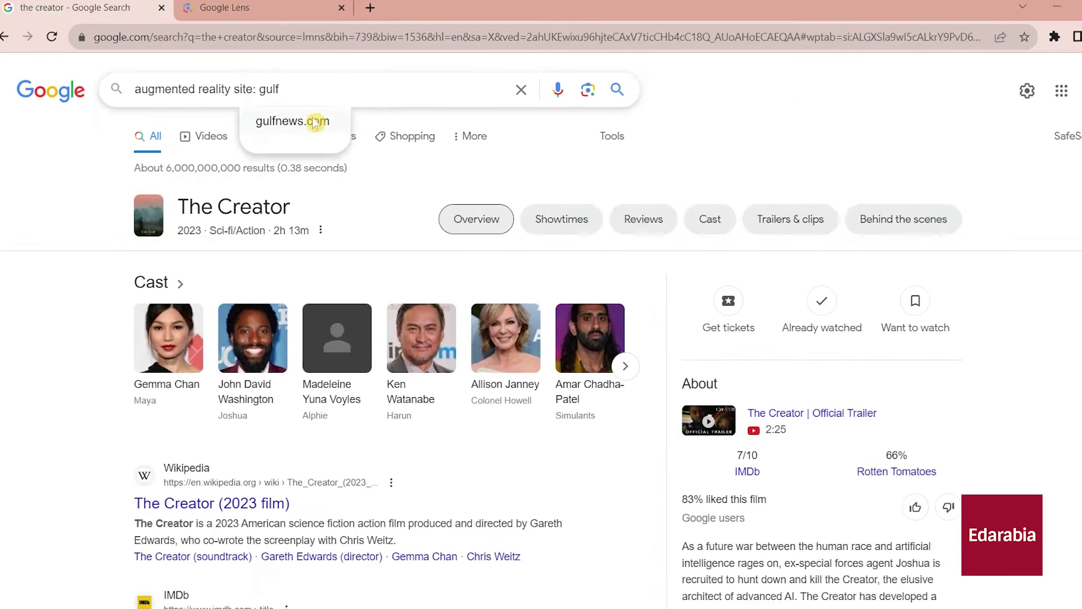
pyautogui.click(310, 187)
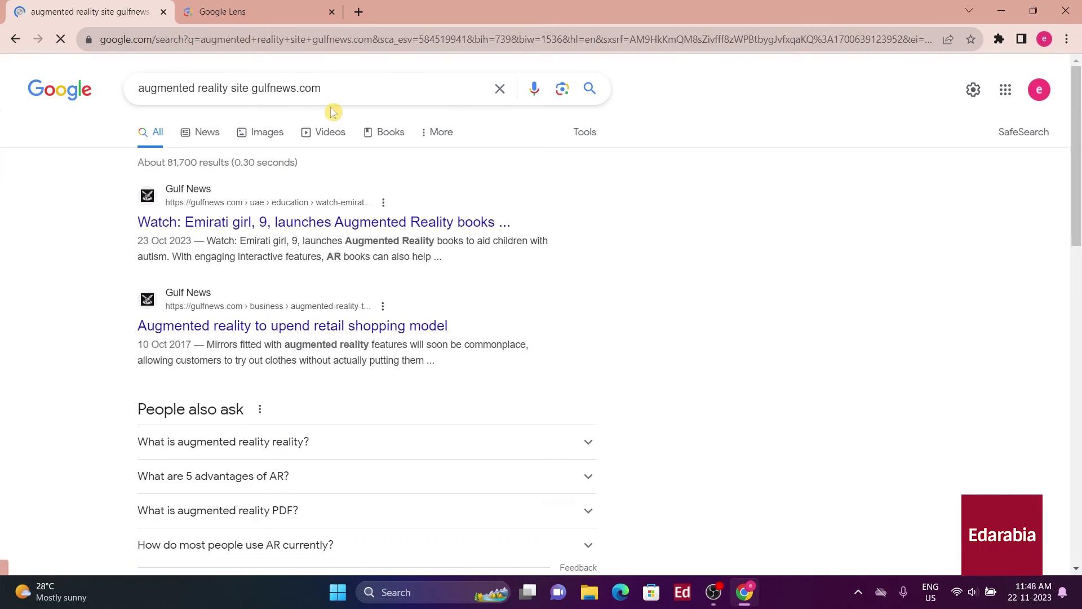
pyautogui.scroll(-3, 389, 285)
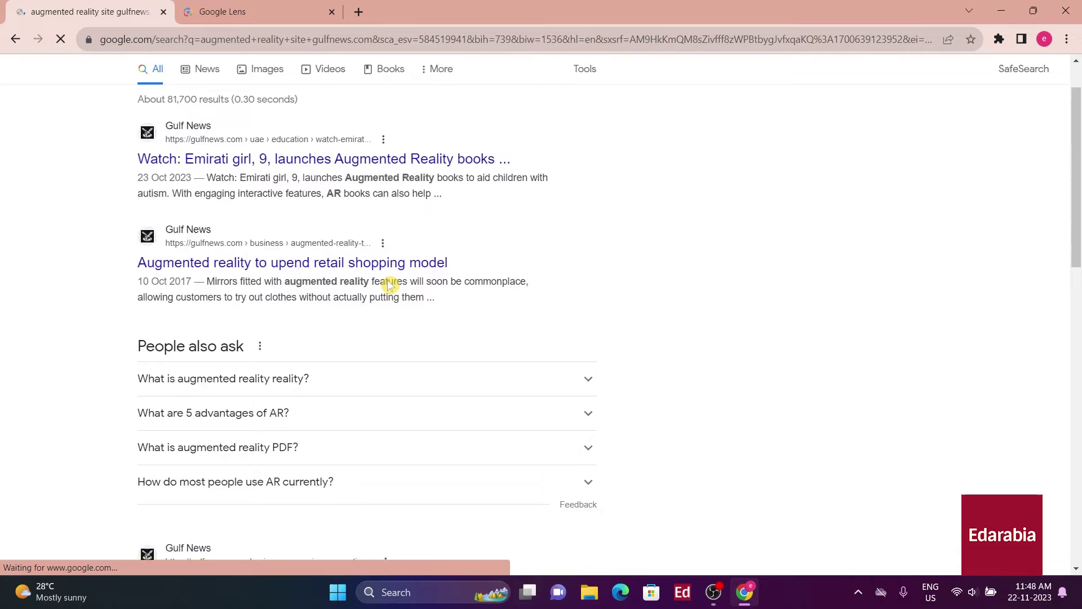
# Change the query to 'augmented reality site:.edu' and browse the university results.
pyautogui.scroll(-5, 697, 393)
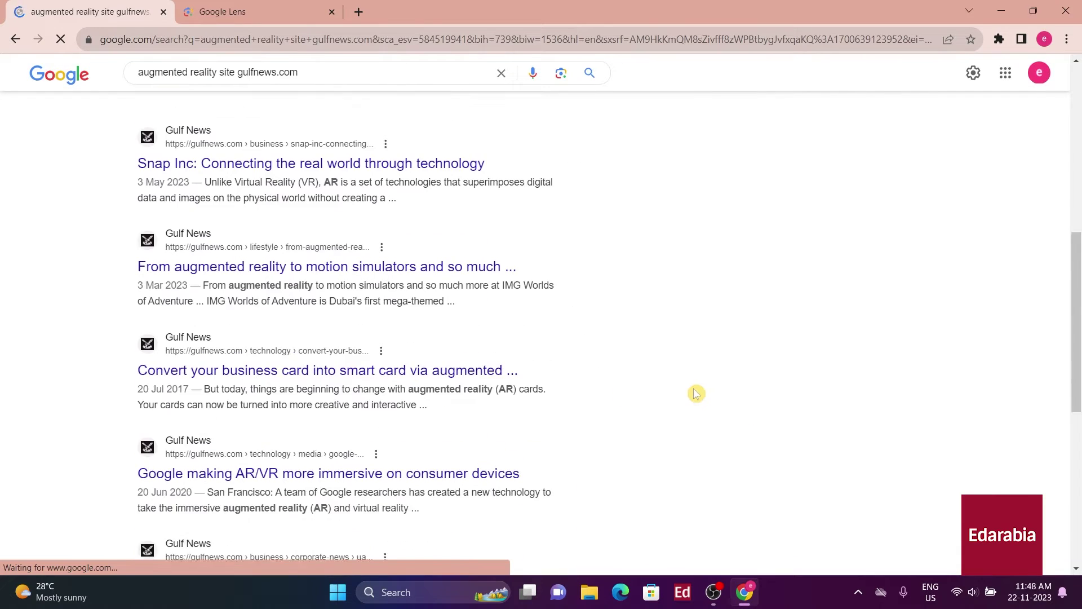
pyautogui.click(305, 72)
pyautogui.press('BackSpace')
pyautogui.press('BackSpace')
pyautogui.press('BackSpace')
pyautogui.press('BackSpace')
pyautogui.press('BackSpace')
pyautogui.press('BackSpace')
pyautogui.press('BackSpace')
pyautogui.press('BackSpace')
pyautogui.press('BackSpace')
pyautogui.press('BackSpace')
pyautogui.press('BackSpace')
pyautogui.press('BackSpace')
pyautogui.press('BackSpace')
pyautogui.write(':.edu')
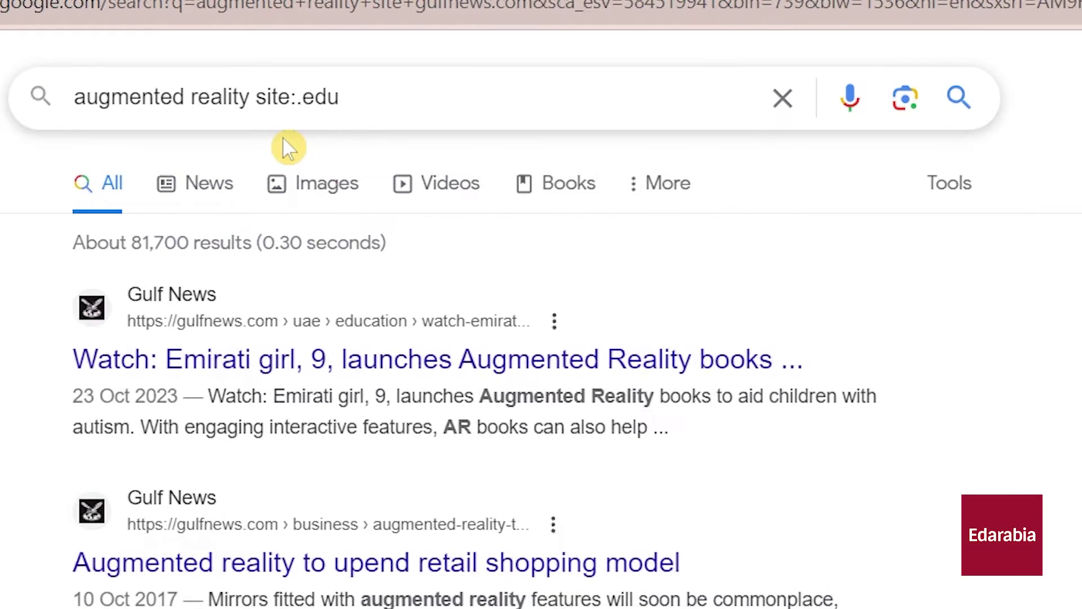
pyautogui.press('Return')
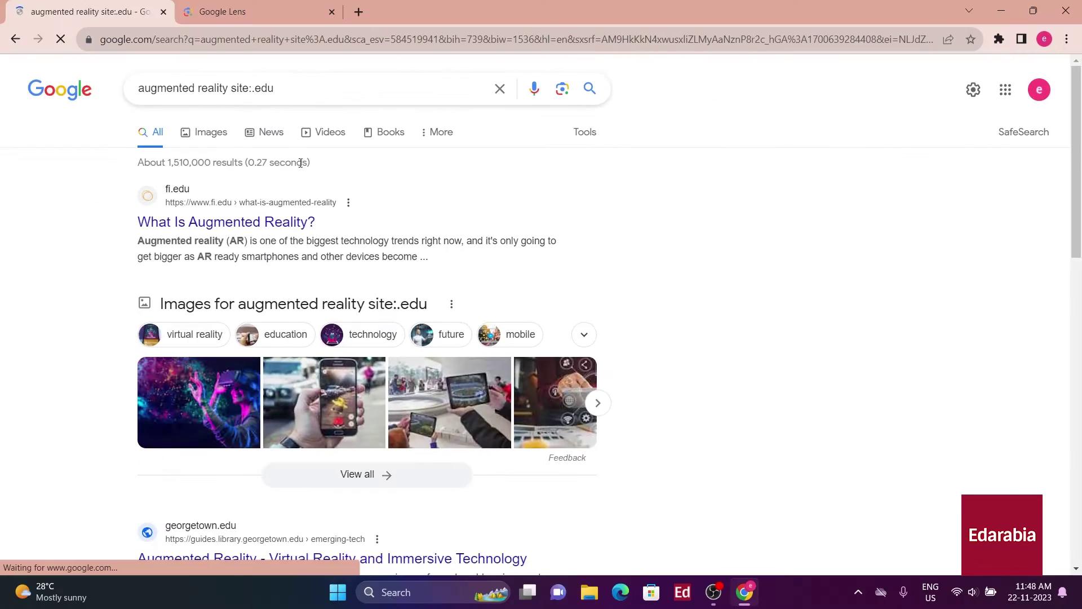
pyautogui.scroll(-6, 648, 250)
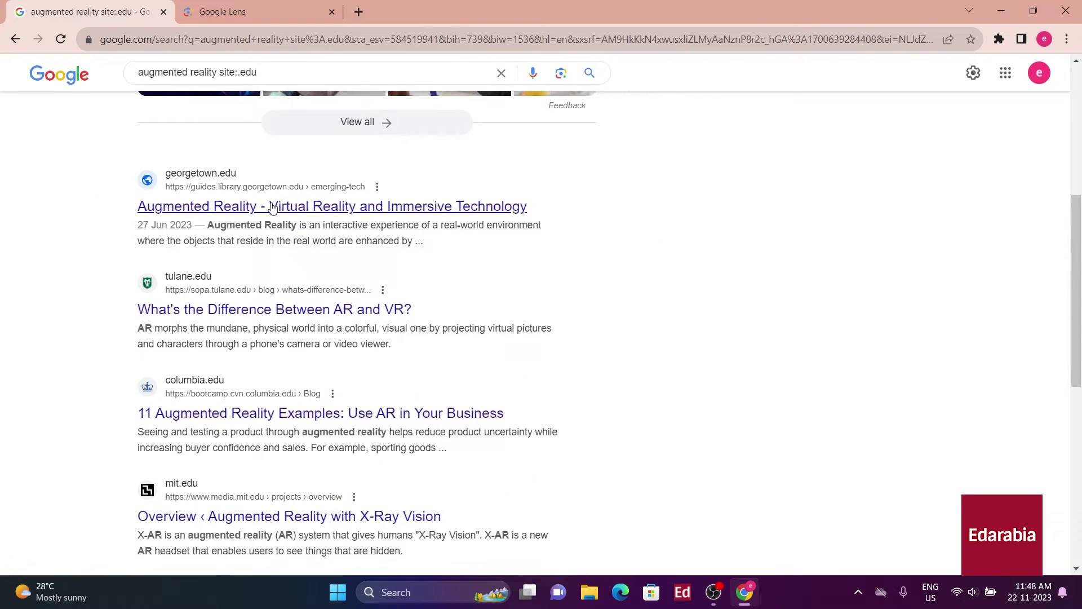
pyautogui.scroll(-5, 394, 381)
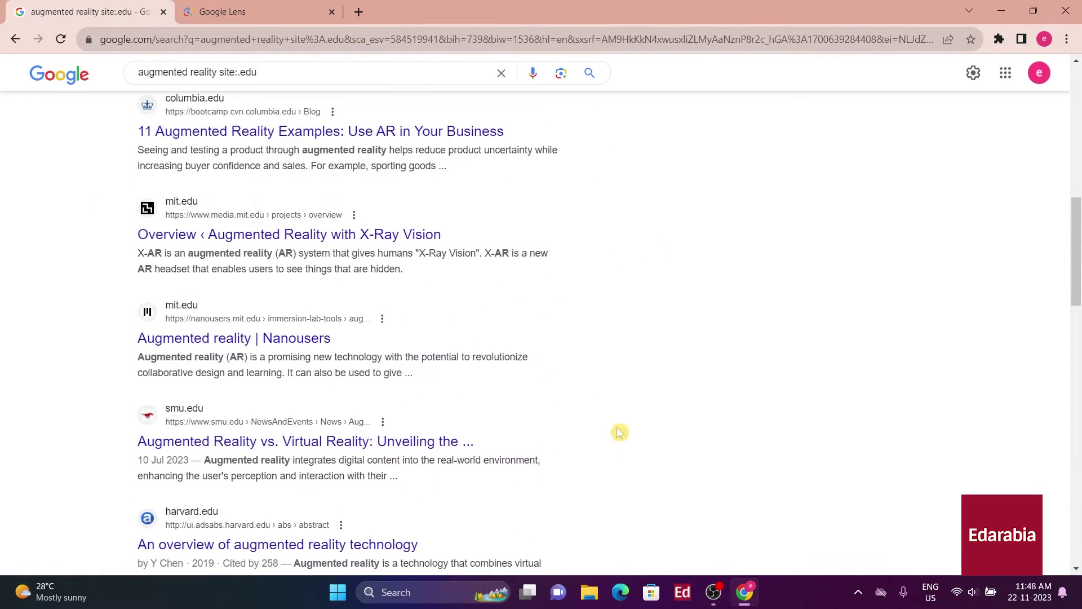
pyautogui.scroll(11, 628, 350)
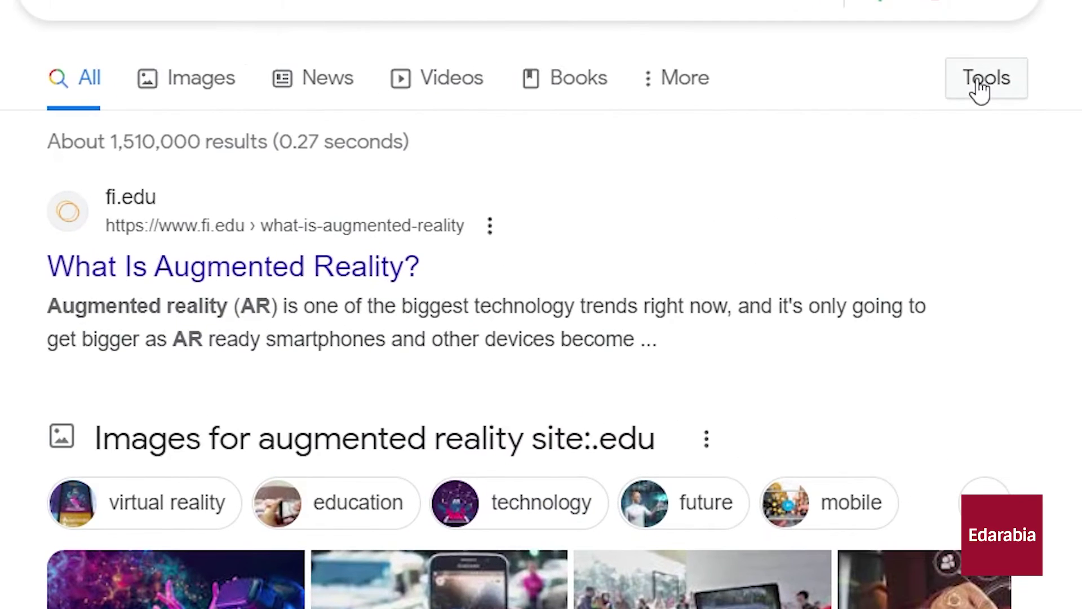
# Apply a custom date range from 01/01/2015 to 06/13/2015 to the results.
pyautogui.click(582, 138)
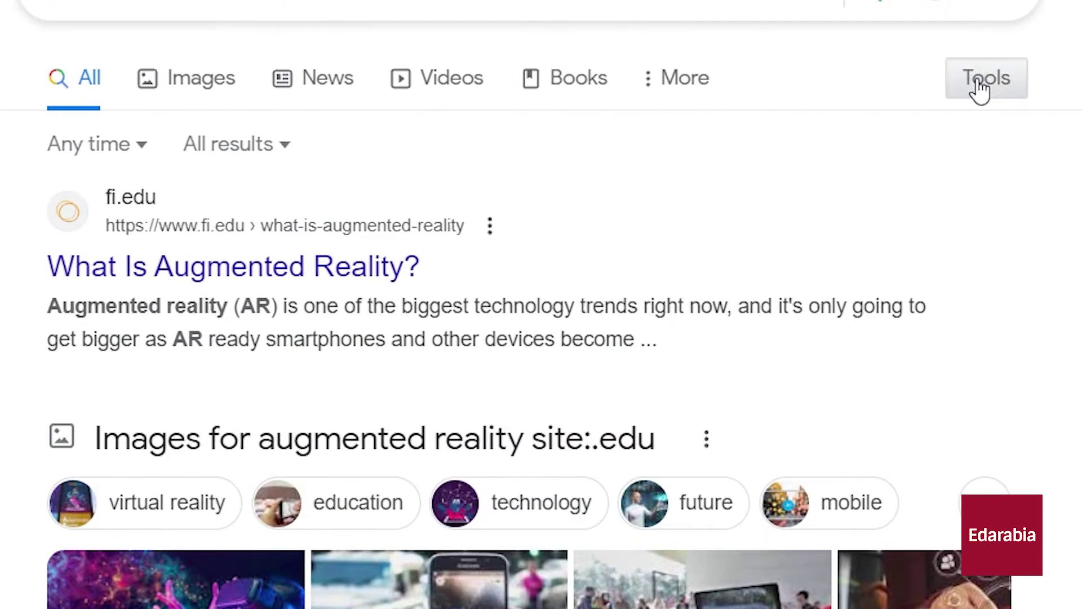
pyautogui.click(134, 162)
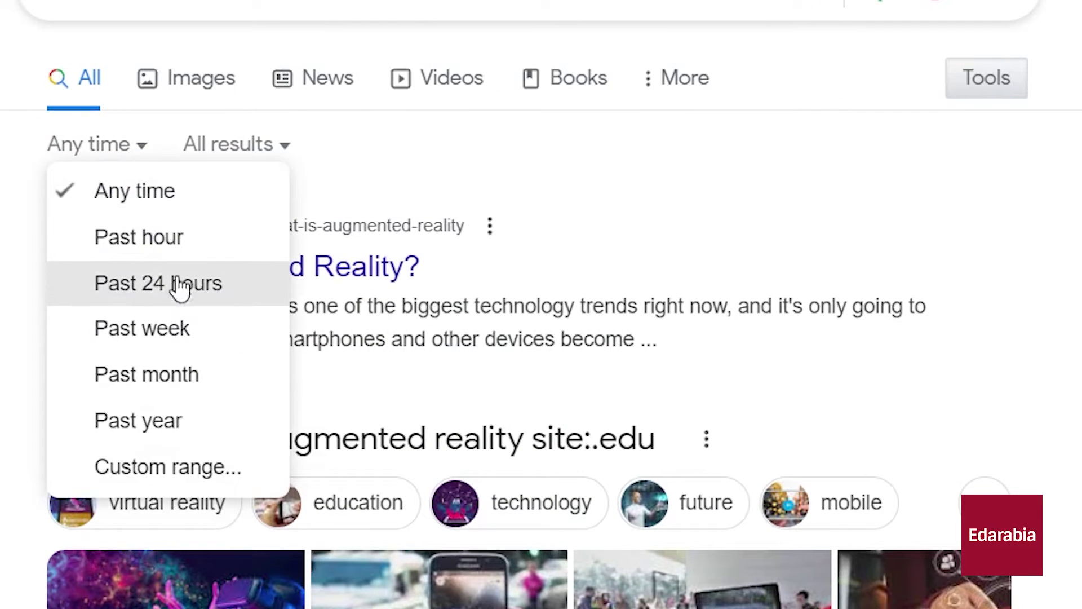
pyautogui.click(174, 471)
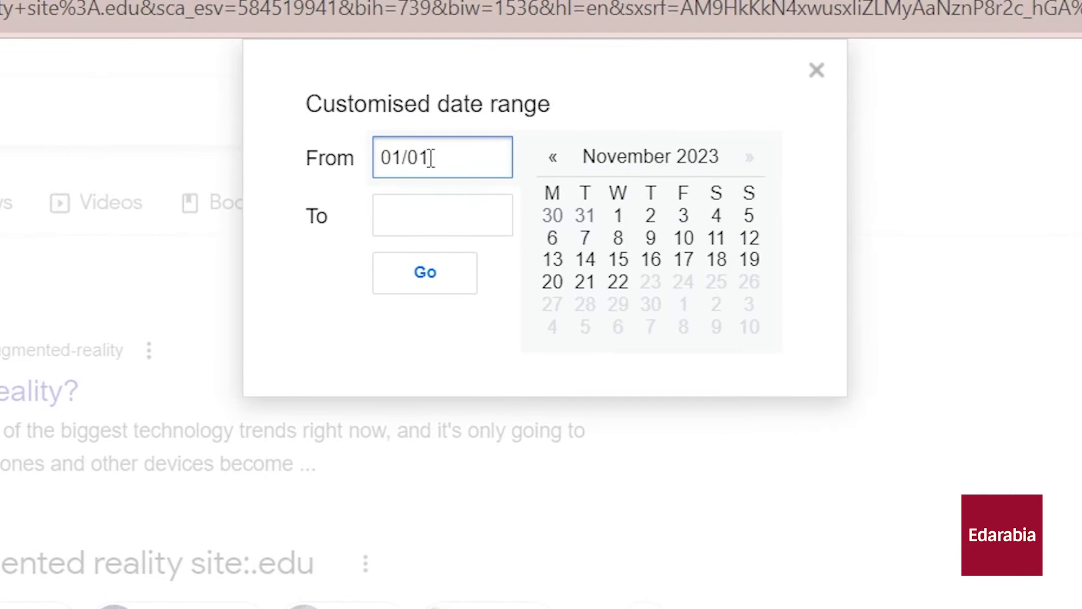
pyautogui.write('01/01/2015')
pyautogui.click(459, 206)
pyautogui.write('06')
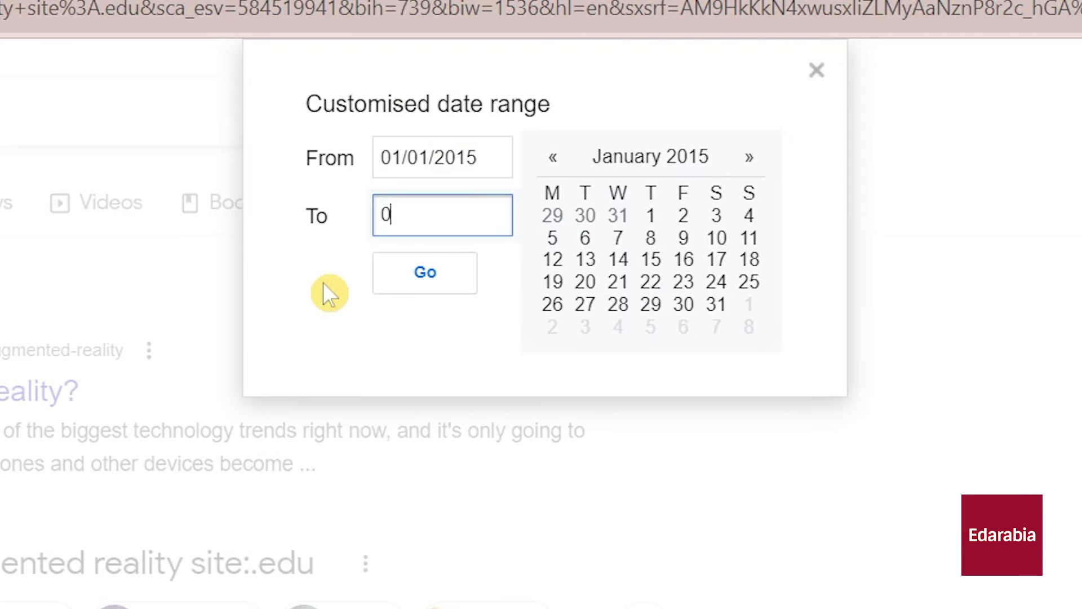
pyautogui.write('/13/2015')
pyautogui.click(425, 272)
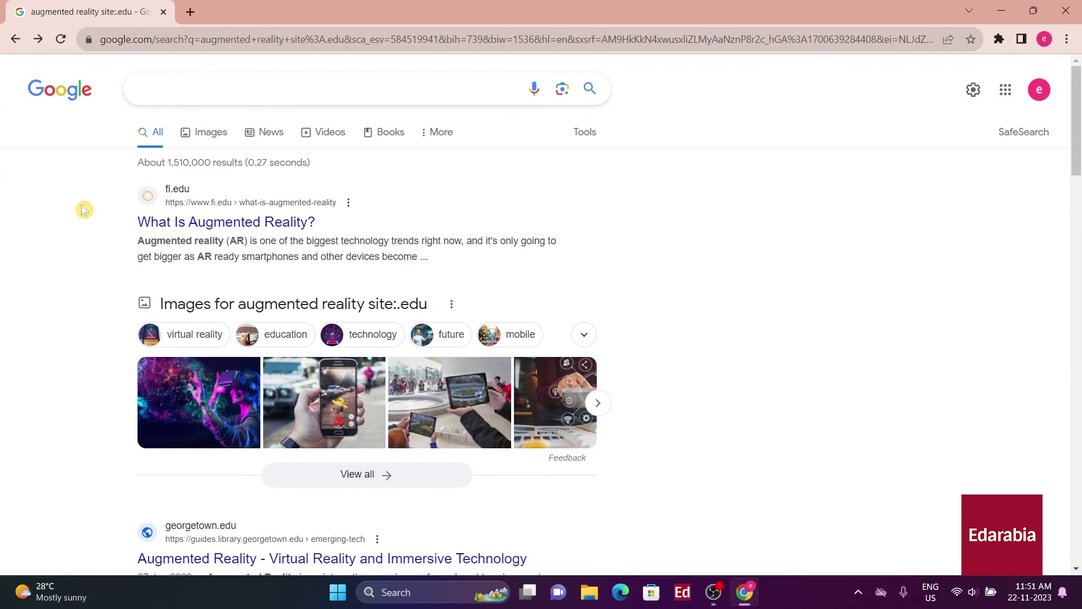
# Search the ticker 'aapl' and switch Apple's stock chart to the 5D view.
pyautogui.click(207, 92)
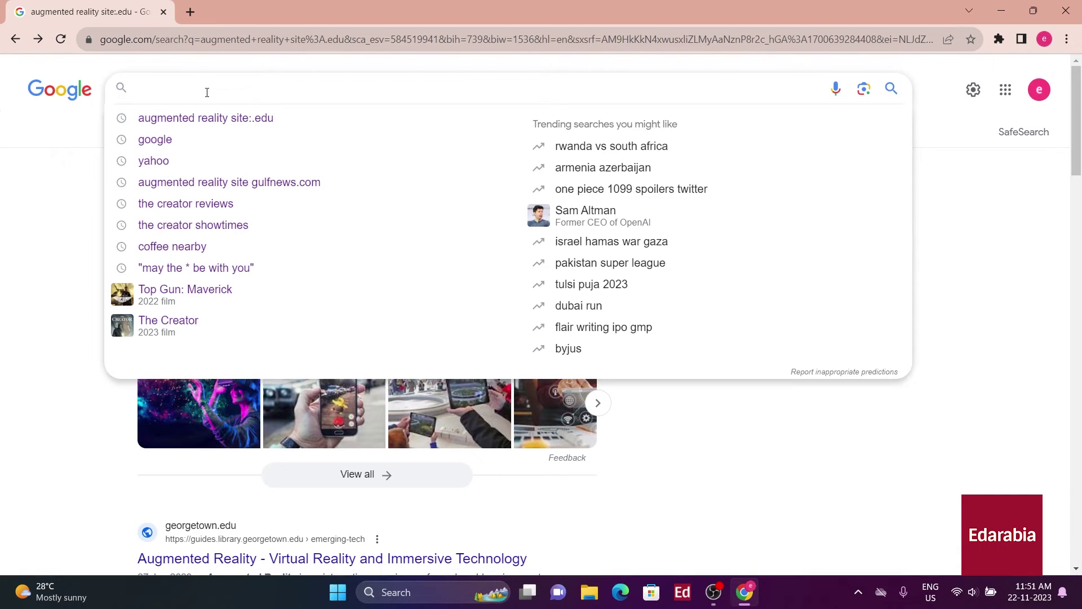
pyautogui.write('aapl')
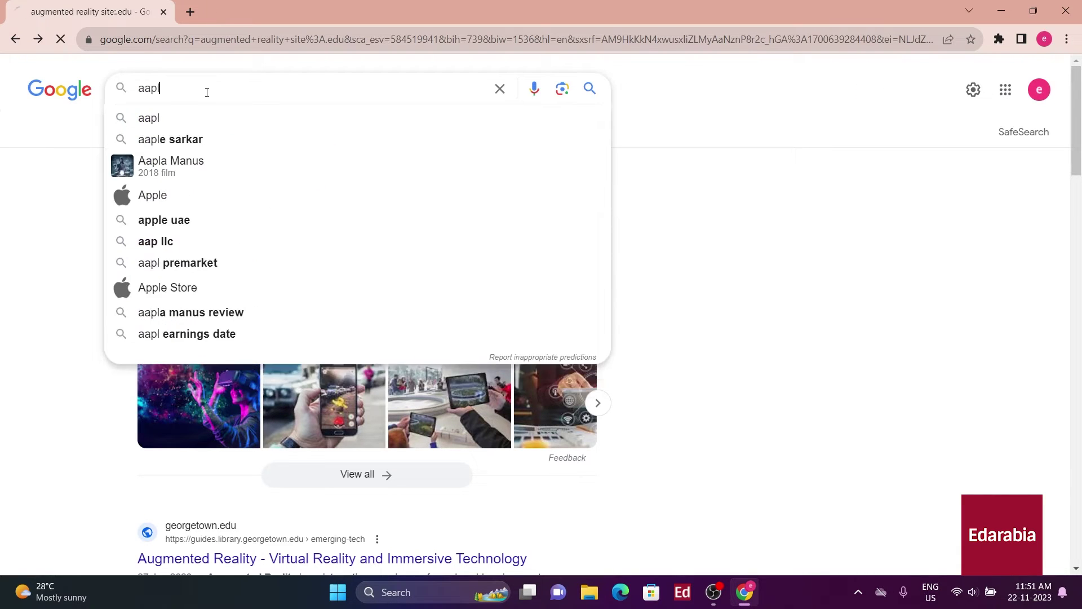
pyautogui.press('Return')
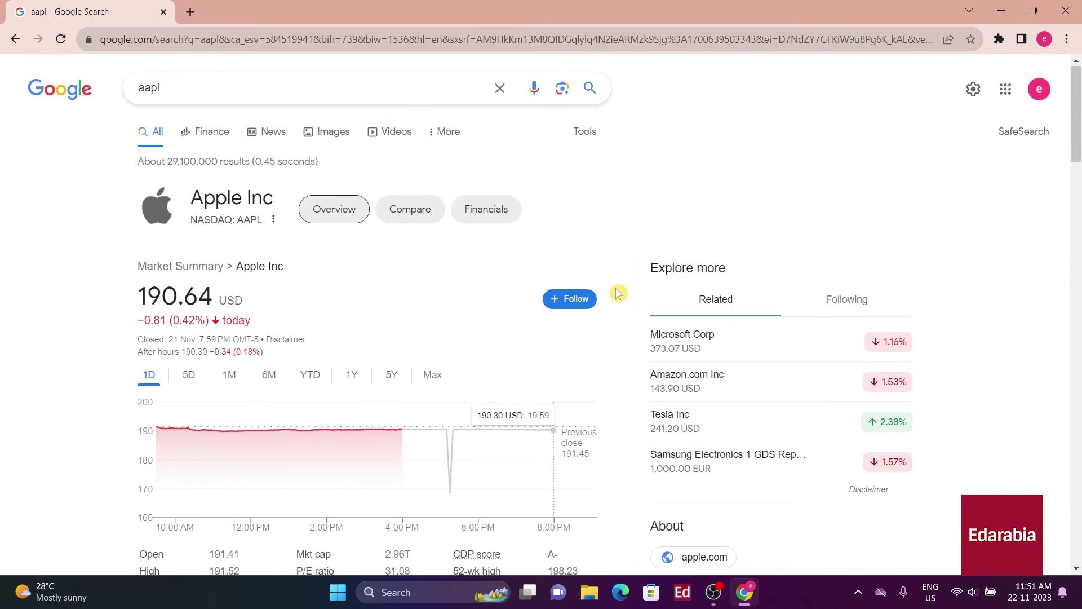
pyautogui.scroll(-3, 615, 300)
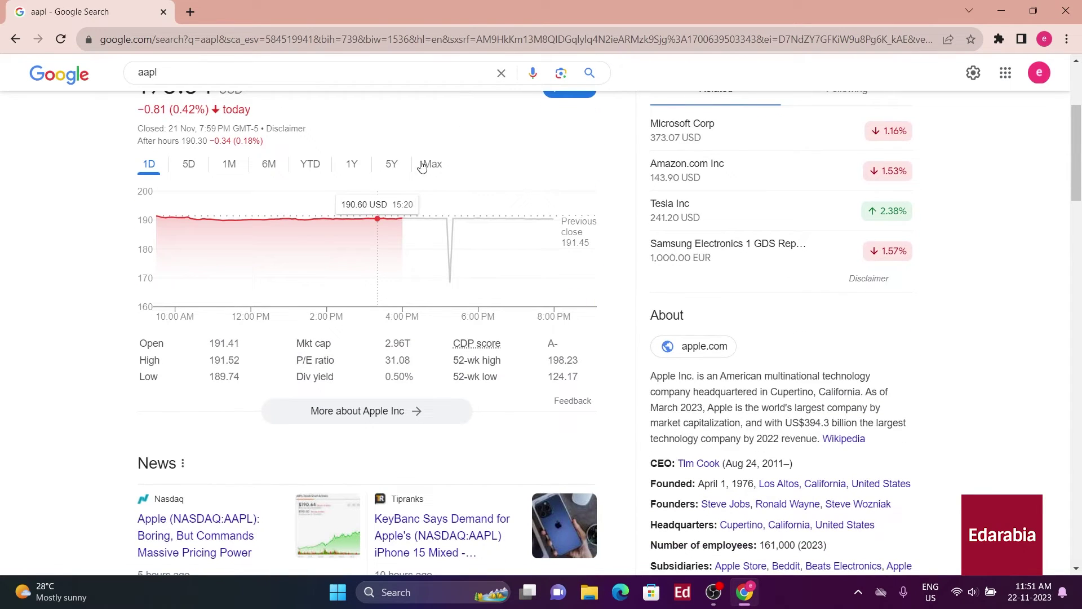
pyautogui.click(187, 167)
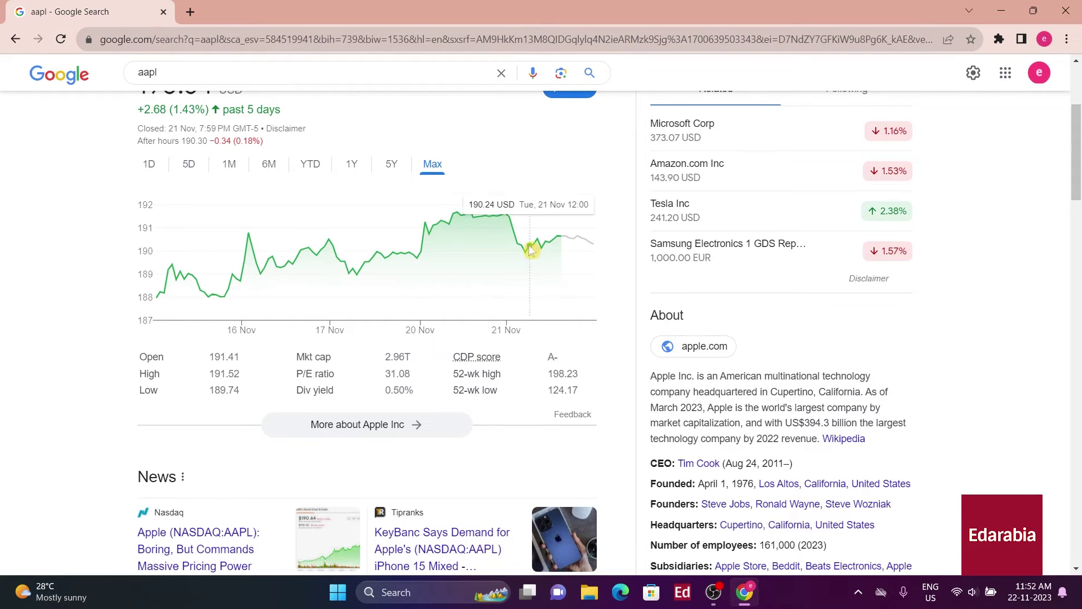
pyautogui.scroll(4, 506, 263)
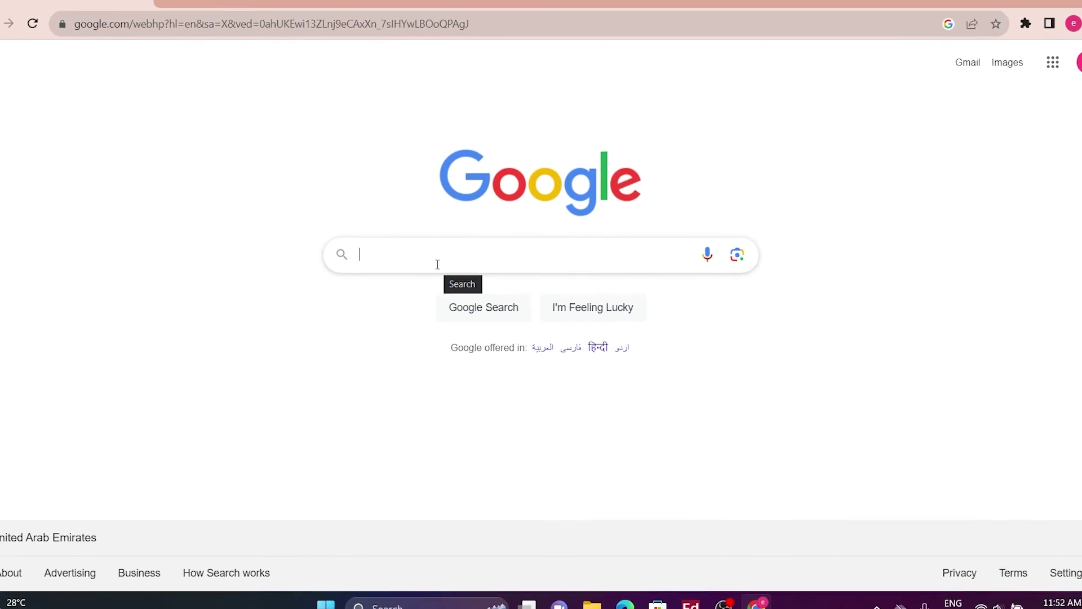
# Search 'intitle: Dubai' and scan the results.
pyautogui.write('intitle:')
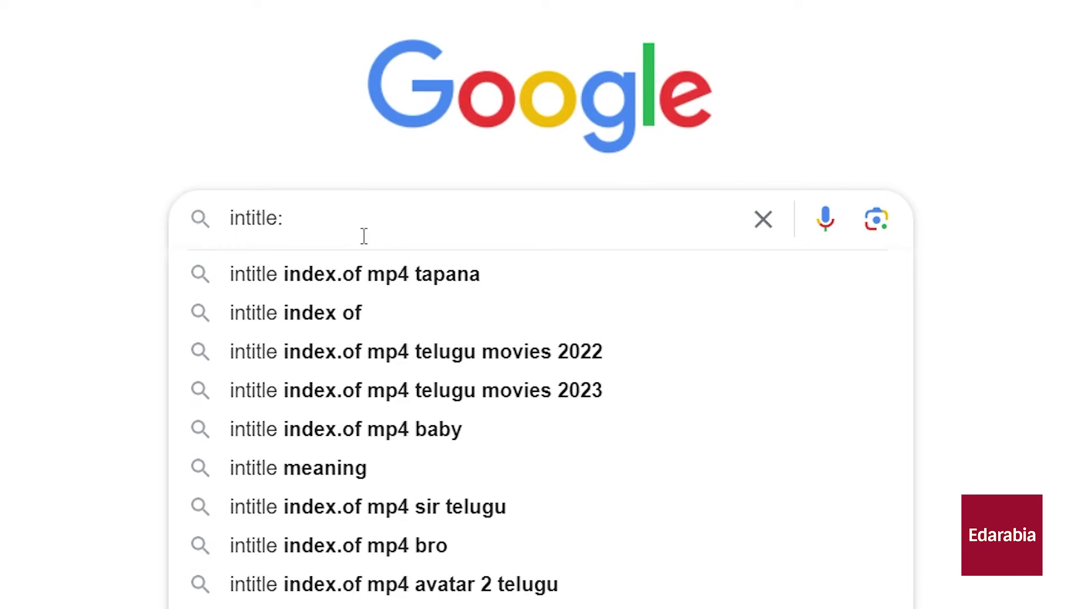
pyautogui.write(' Dubai')
pyautogui.press('Return')
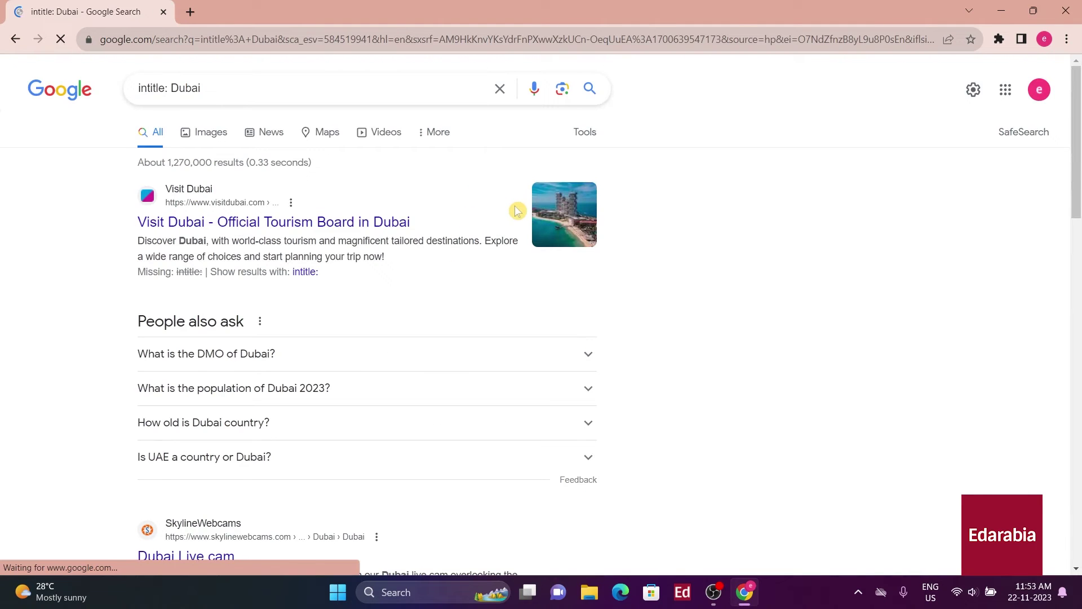
pyautogui.scroll(-8, 517, 210)
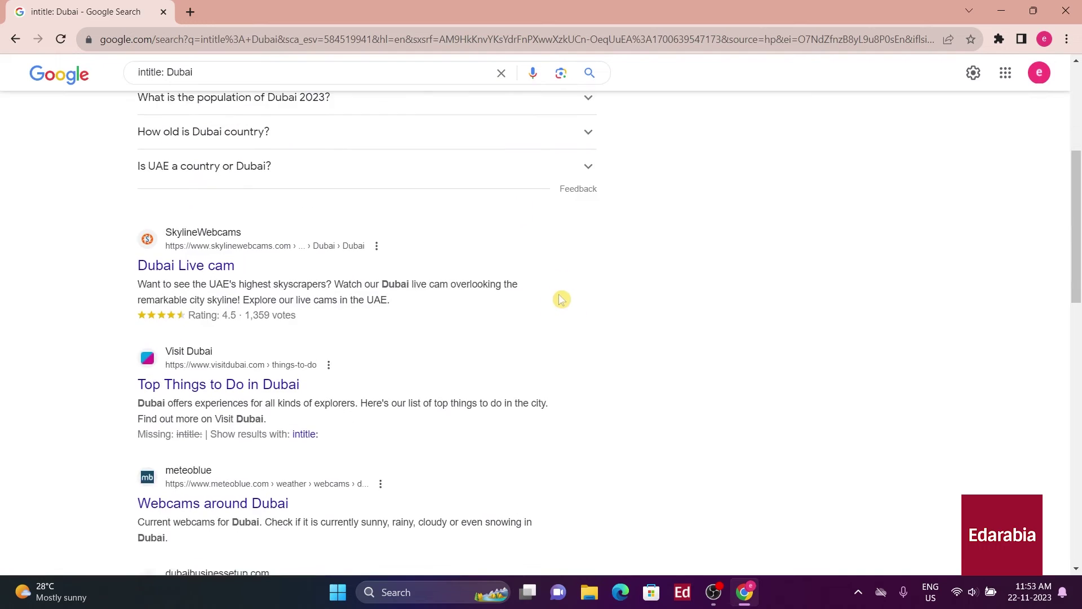
pyautogui.scroll(10, 561, 304)
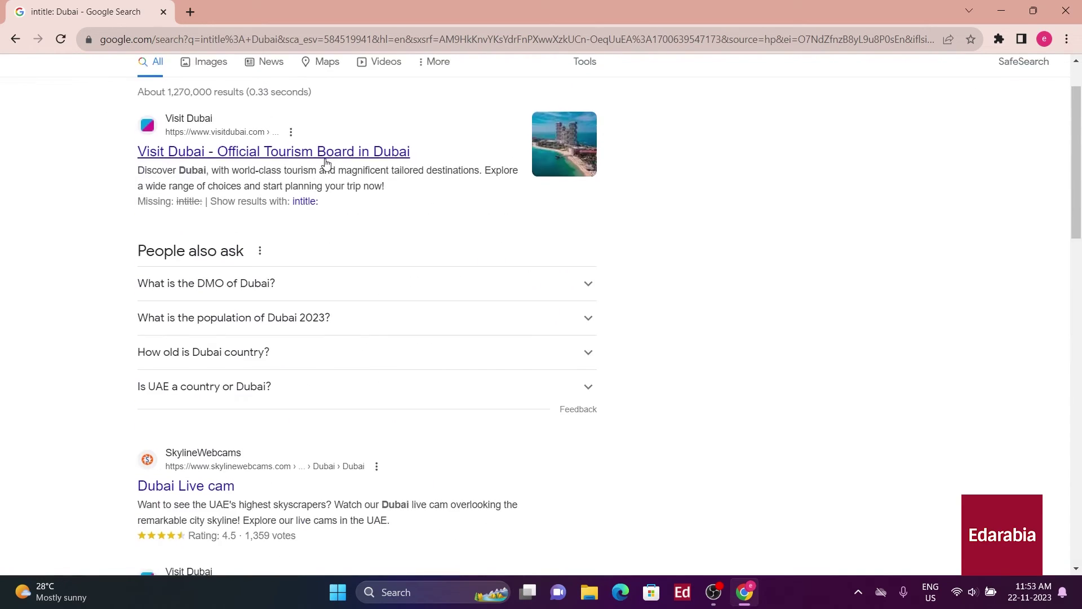
# Edit the query to 'allintitle: Dubai Edarabia' and run it.
pyautogui.click(138, 72)
pyautogui.write('allintitle: Dubai')
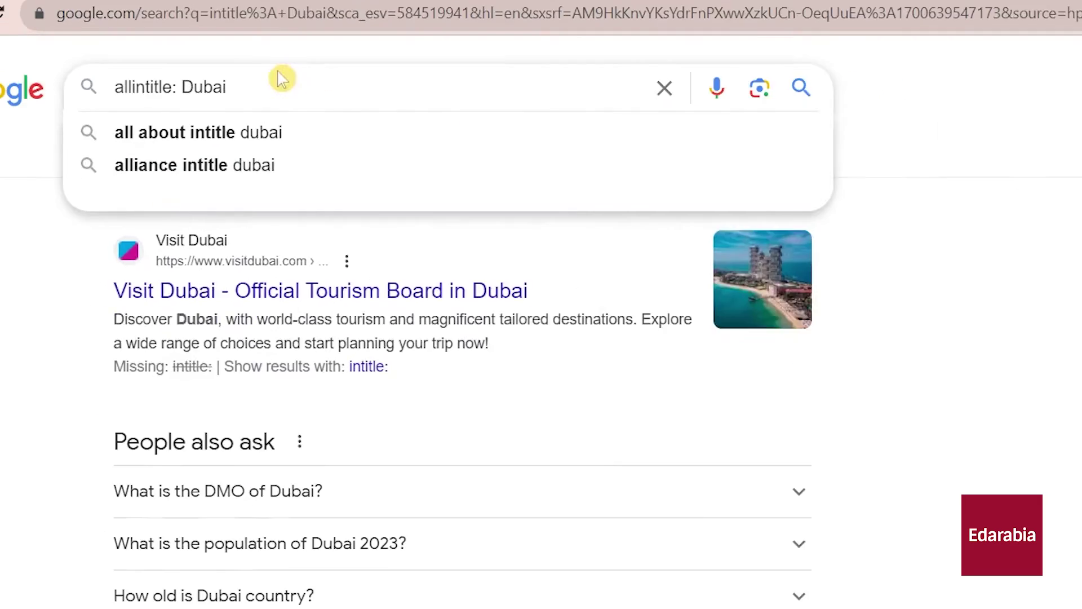
pyautogui.click(248, 88)
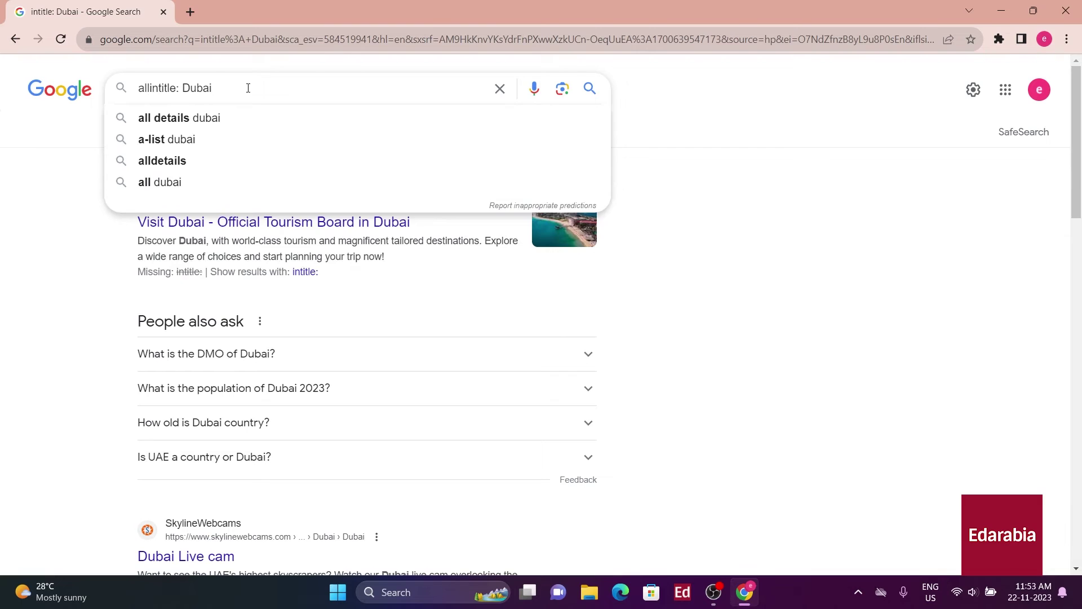
pyautogui.write('Edarabia')
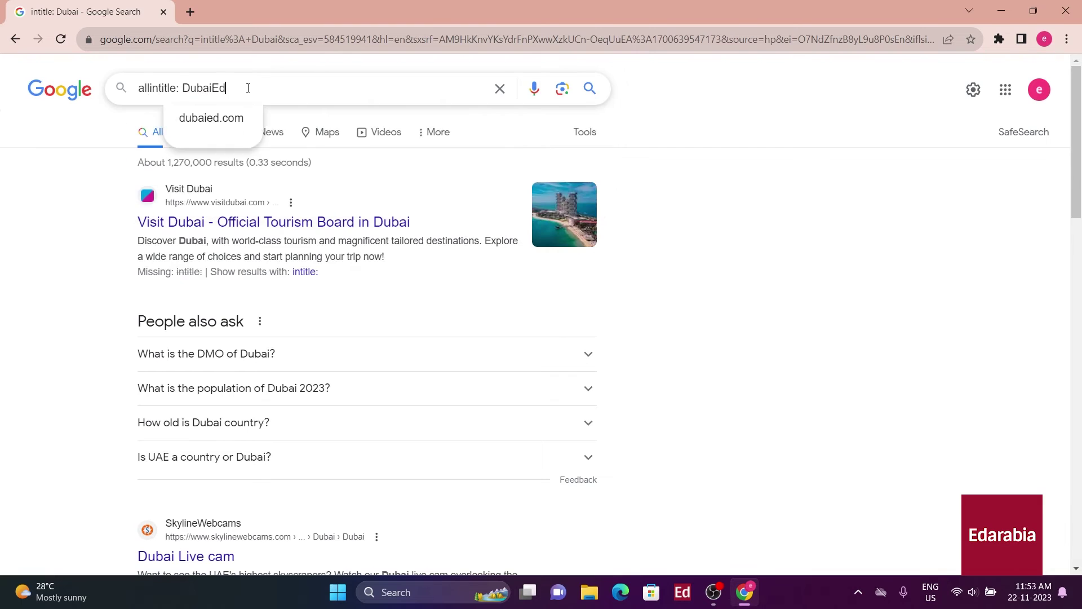
pyautogui.click(213, 88)
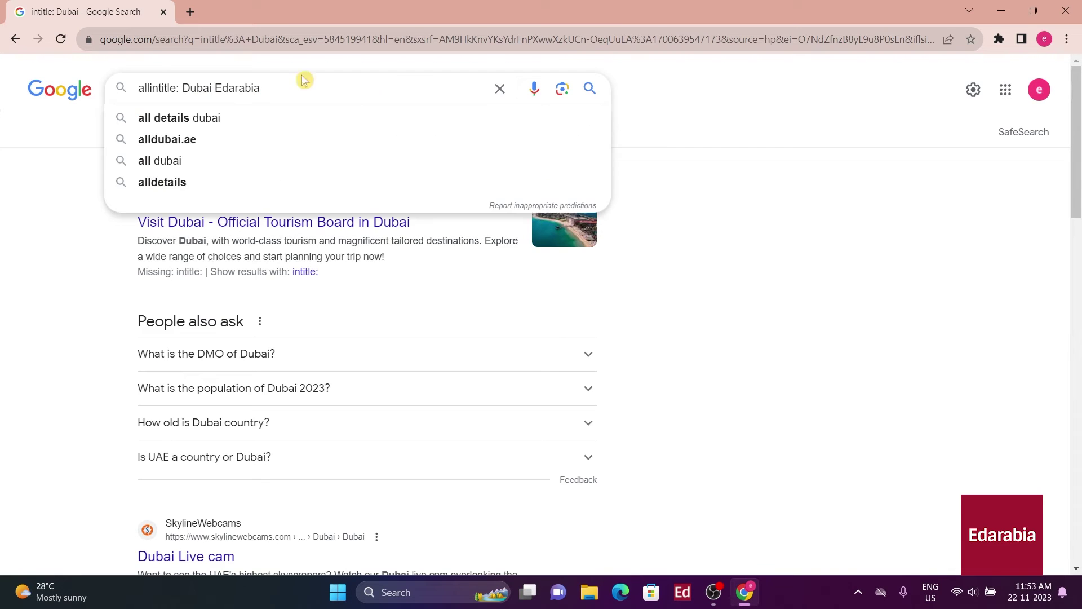
pyautogui.click(587, 90)
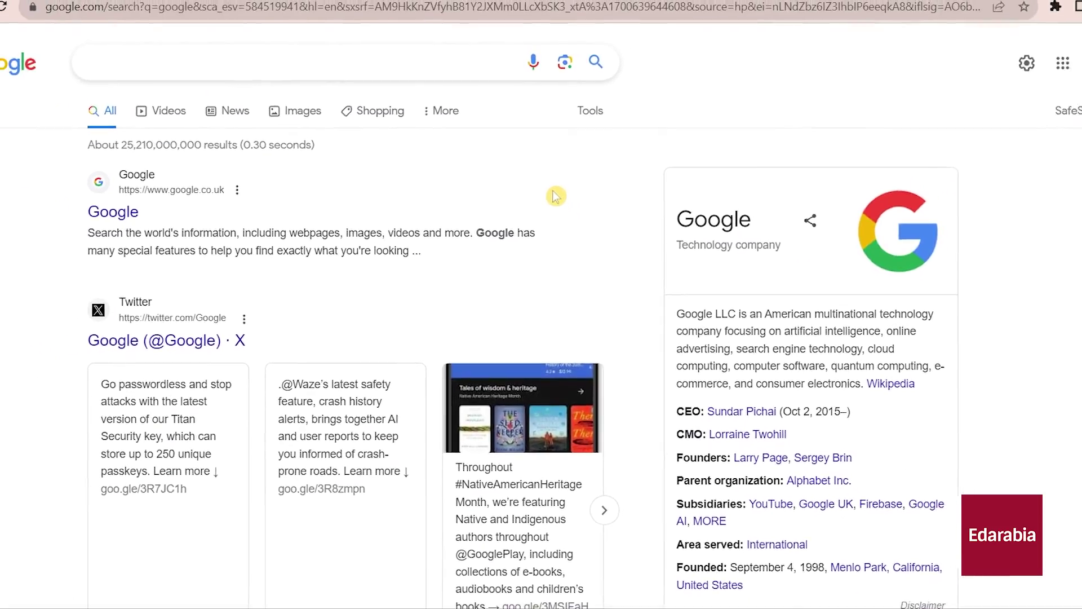
# Reach the Advanced Search form from the settings gear and scroll through its fields.
pyautogui.click(973, 91)
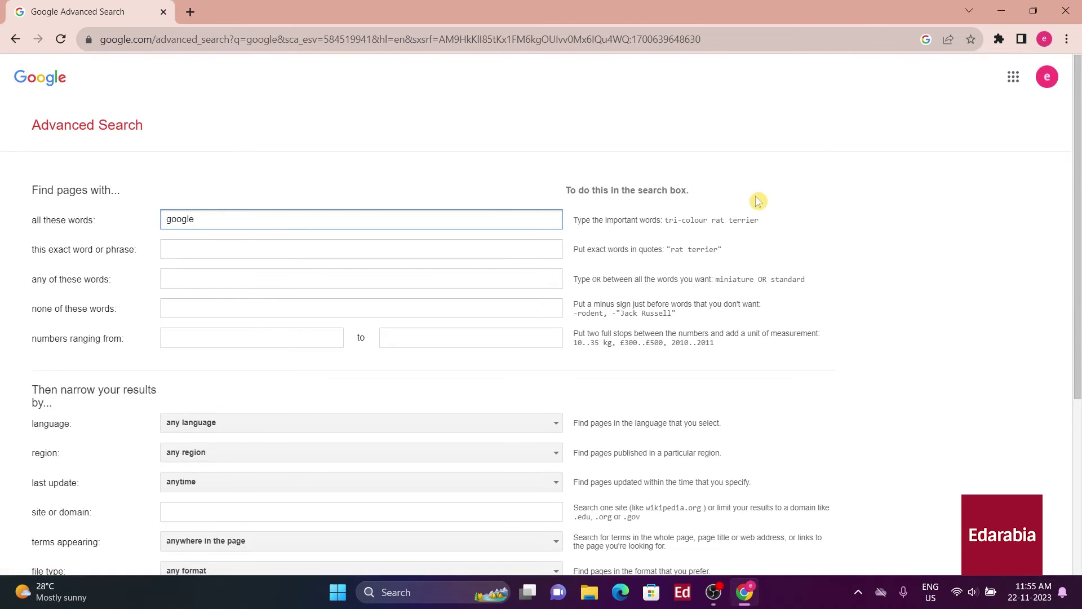
pyautogui.scroll(-5, 760, 208)
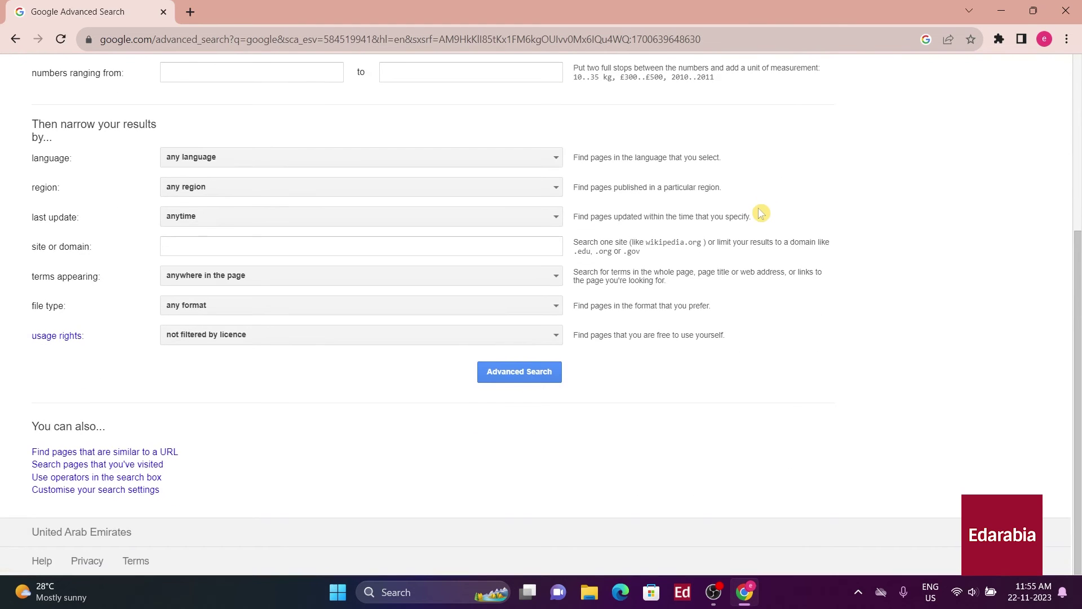
pyautogui.scroll(5, 758, 216)
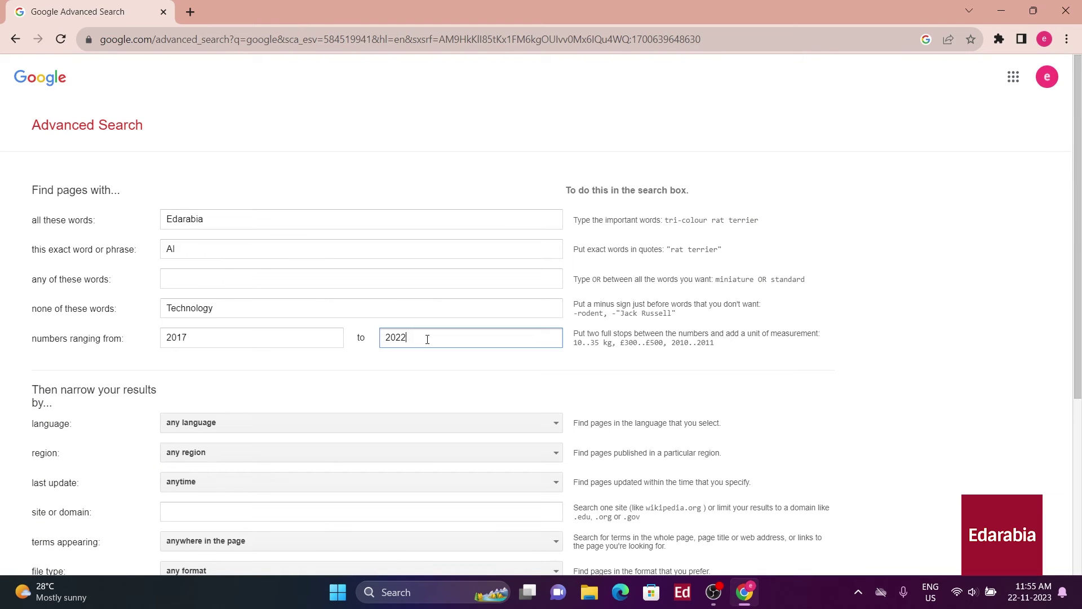
pyautogui.scroll(-1, 353, 377)
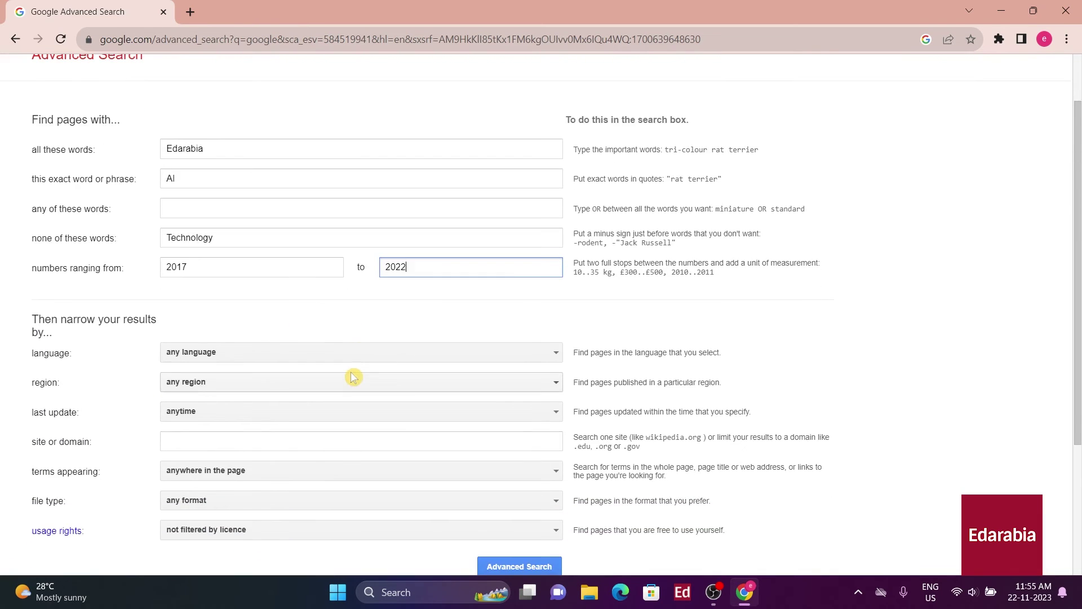
pyautogui.scroll(1, 353, 377)
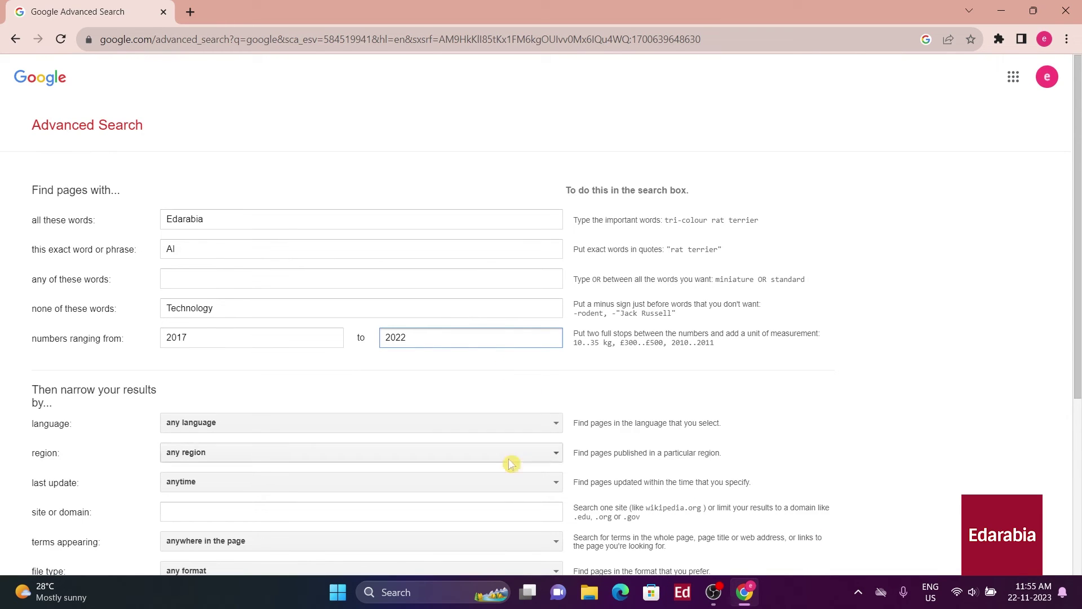
pyautogui.scroll(-3, 554, 479)
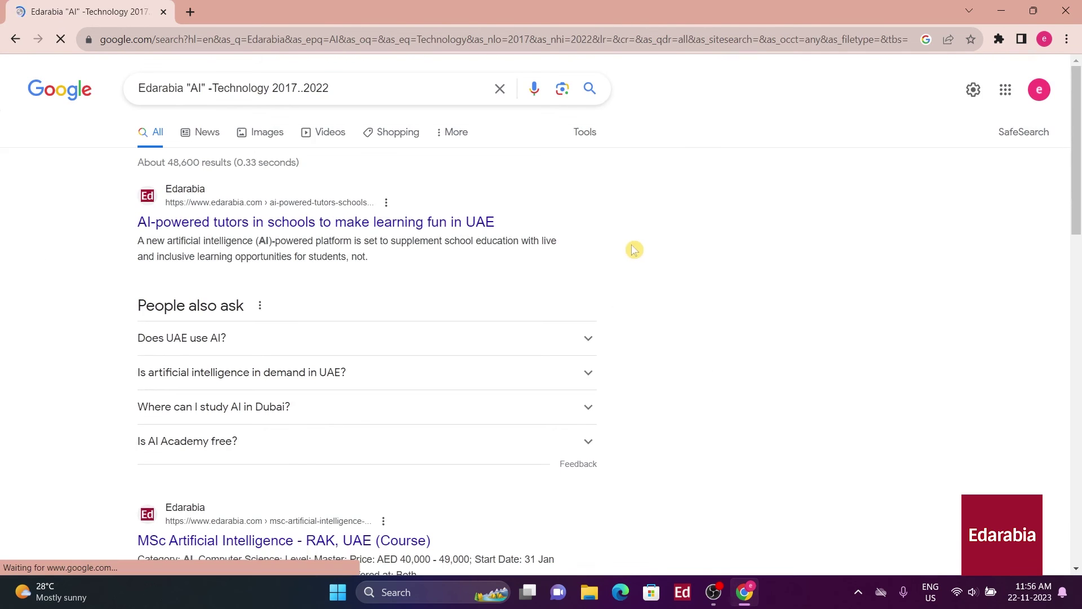
# Scroll down the Edarabia AI results to the MSc Artificial Intelligence course and scholarship pages.
pyautogui.scroll(-5, 635, 248)
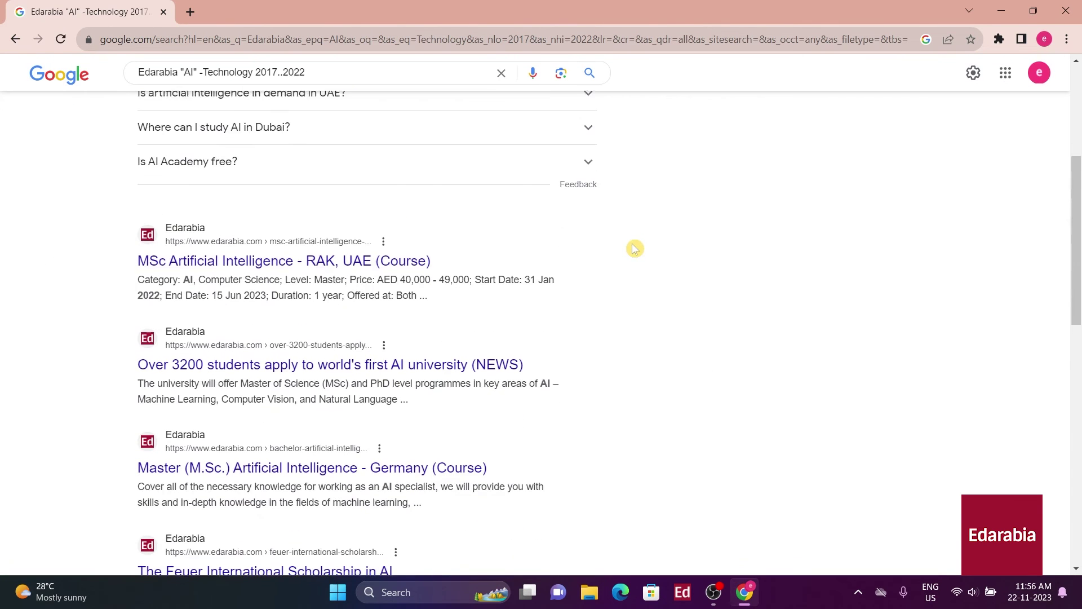
pyautogui.scroll(-1, 628, 303)
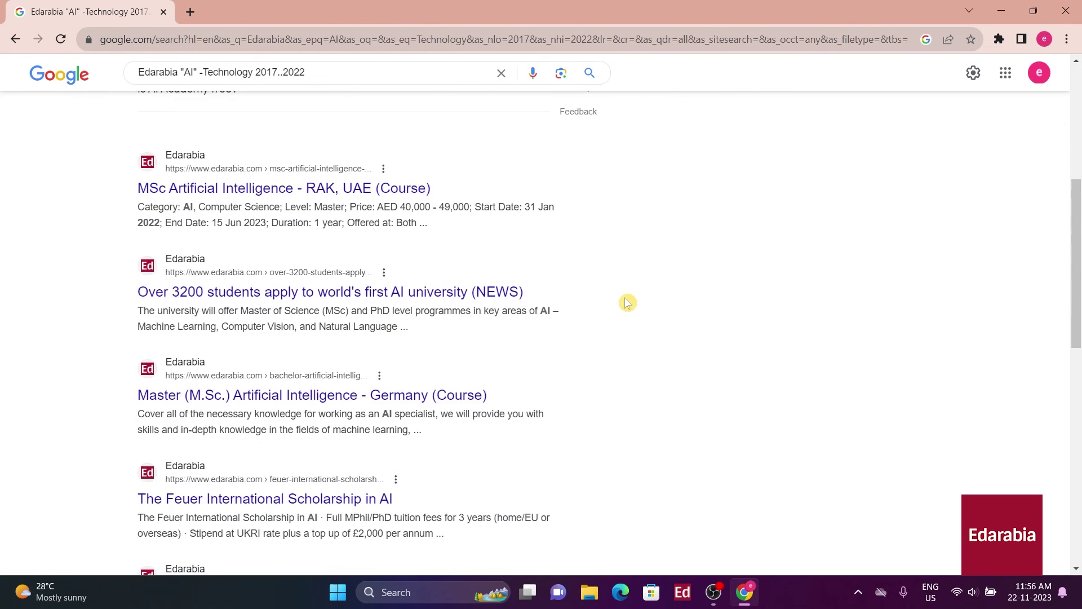